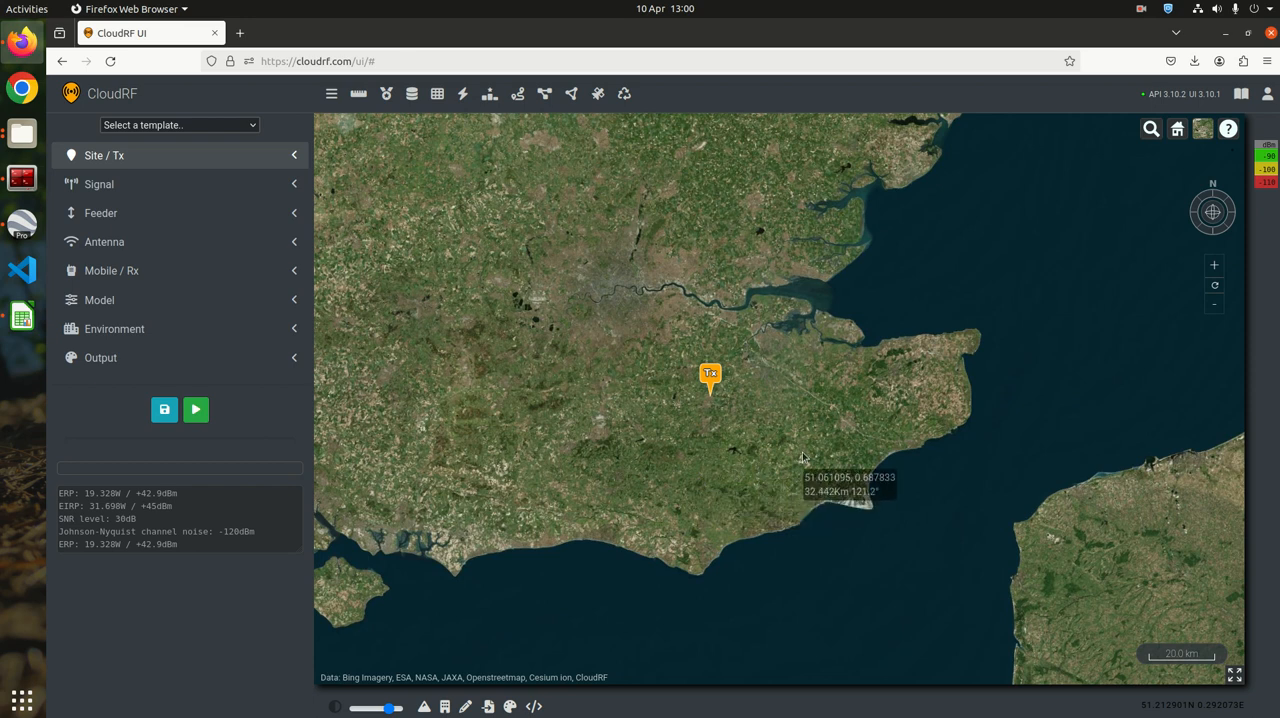
Bring Google Earth Pro into view and examine the locations of the esfrs.csv site placemarks along the coast
{"action": "left_click_drag", "start_coordinate": [1279, 150], "coordinate": [792, 104]}
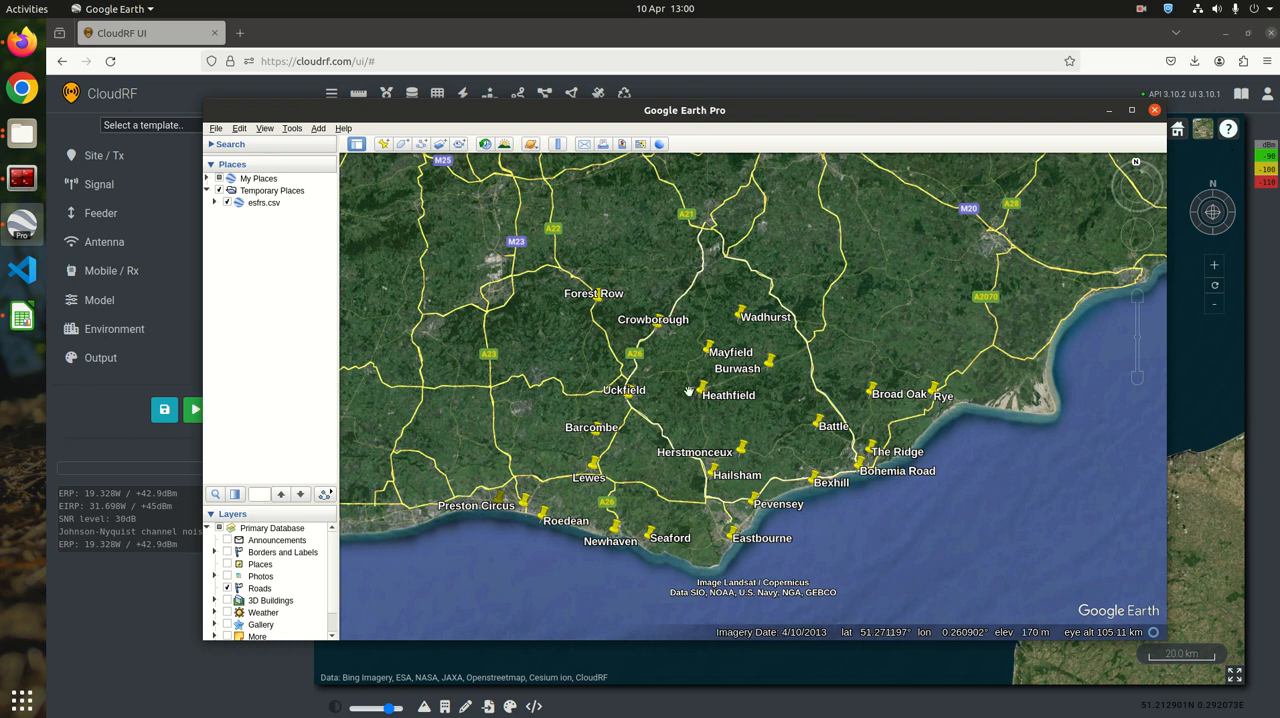
{"action": "left_click_drag", "start_coordinate": [703, 457], "coordinate": [738, 441]}
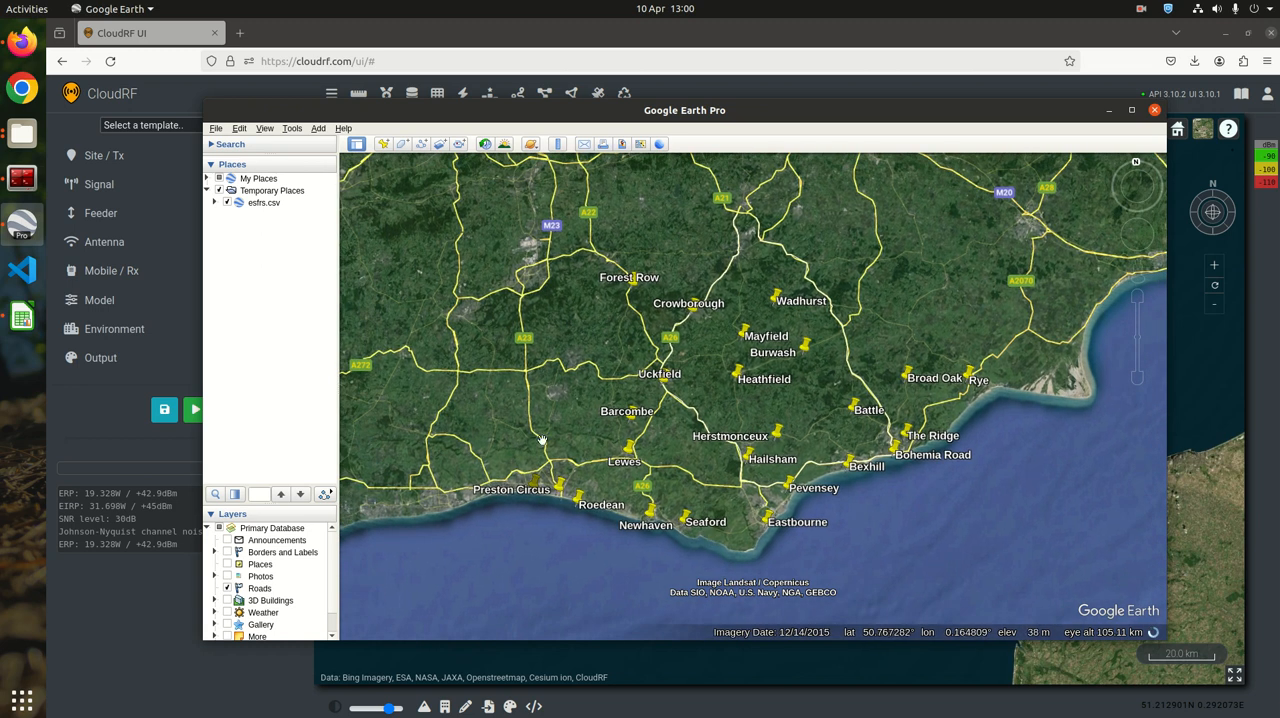
{"action": "scroll", "coordinate": [646, 457], "scroll_direction": "up", "scroll_amount": 3}
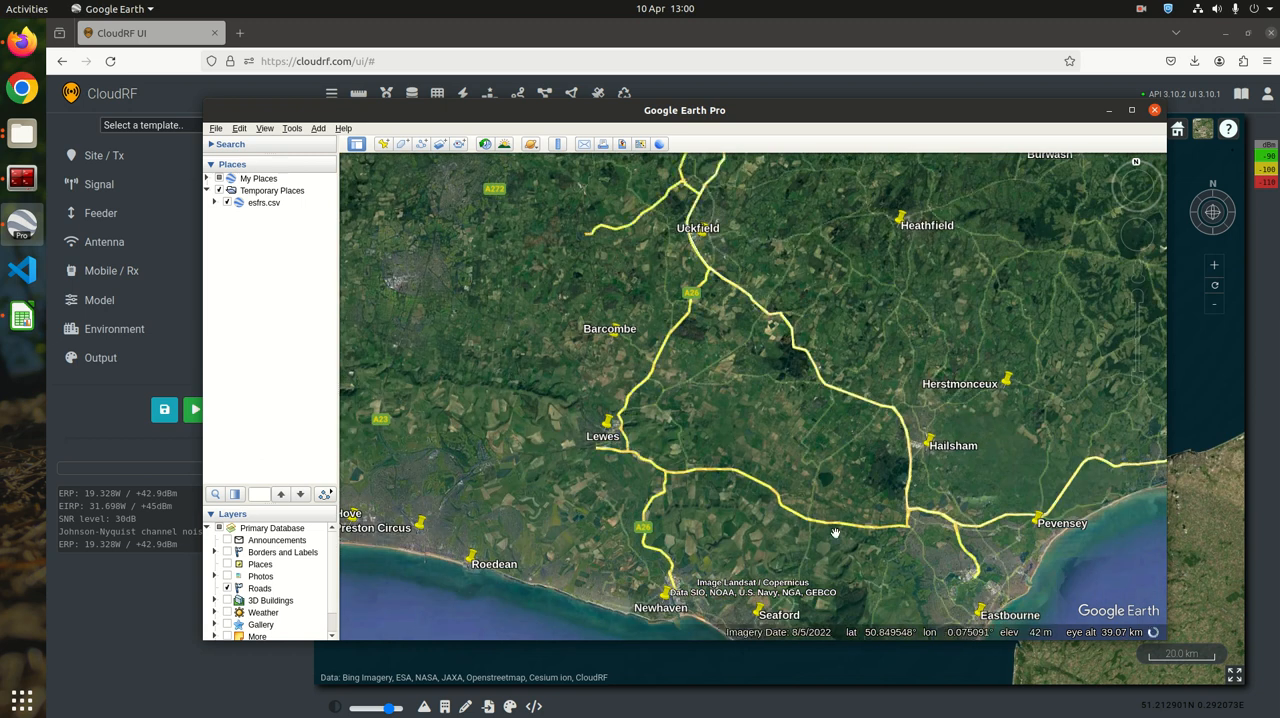
{"action": "scroll", "coordinate": [782, 451], "scroll_direction": "down", "scroll_amount": 3}
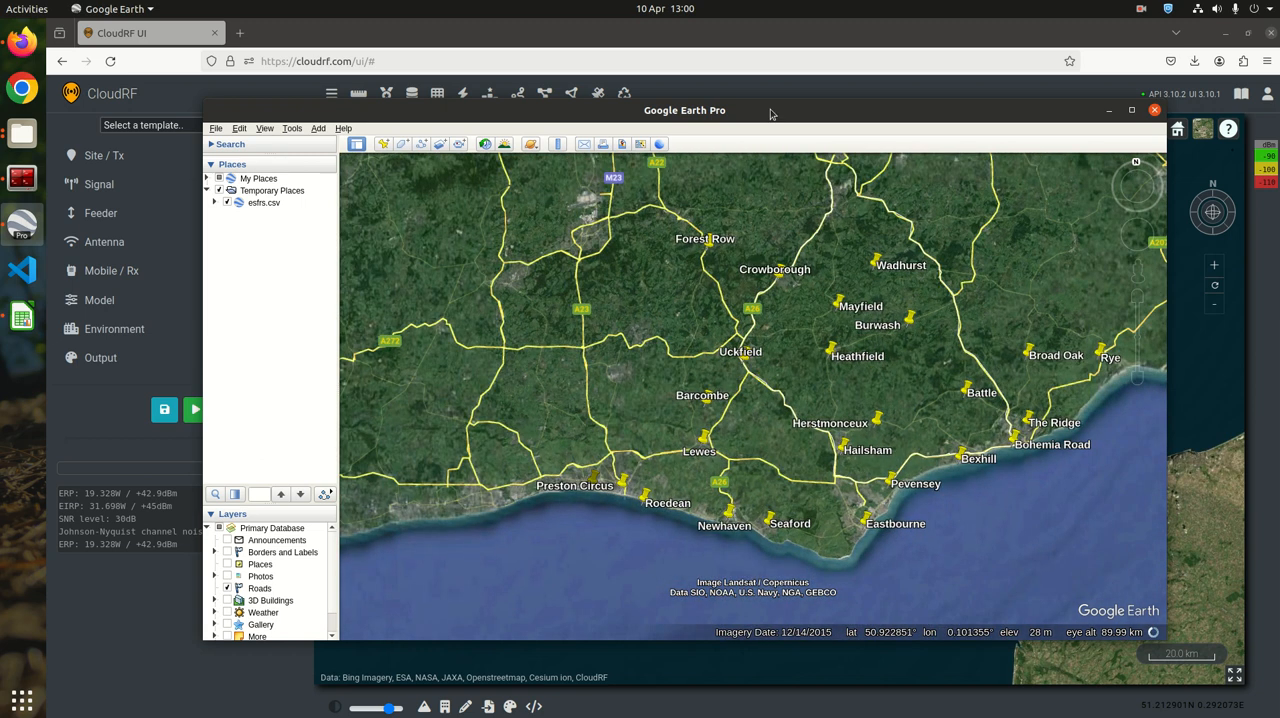
{"action": "left_click_drag", "start_coordinate": [770, 110], "coordinate": [1279, 117]}
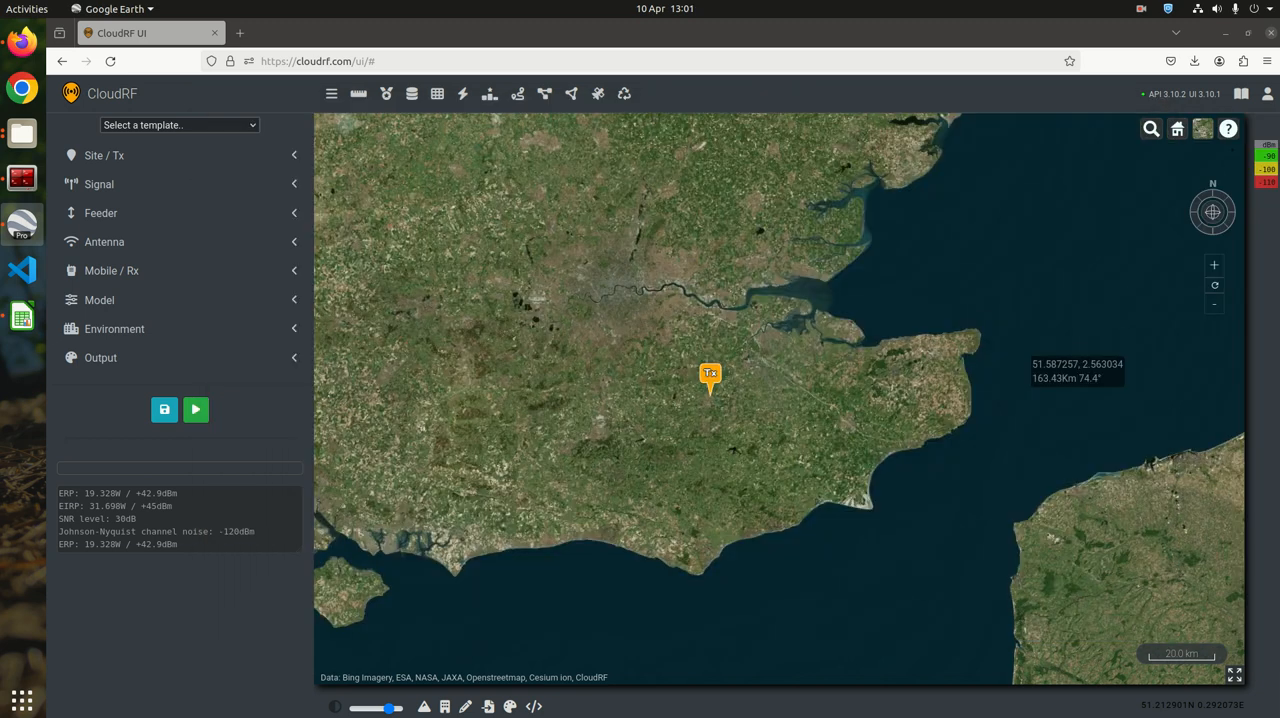
Switch to the esfrs.csv spreadsheet in LibreOffice Calc and review its name, latitude, longitude, power and height columns
{"action": "left_click", "coordinate": [22, 316]}
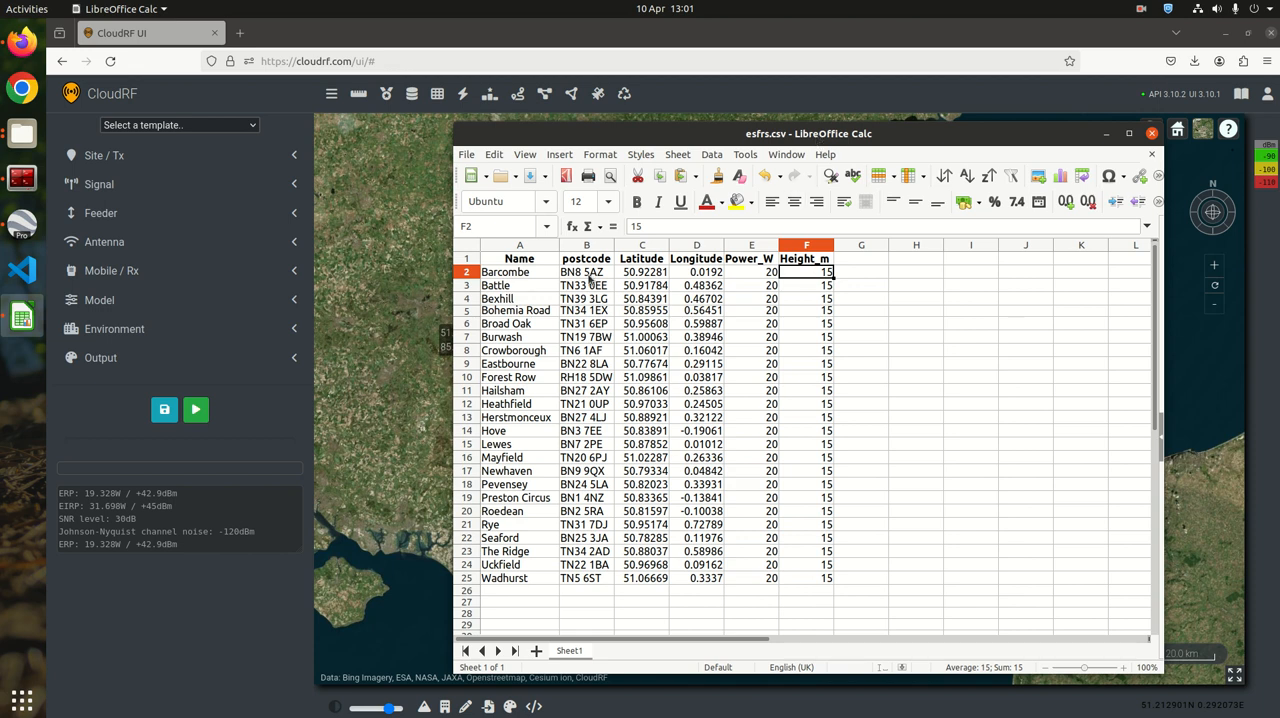
{"action": "left_click", "coordinate": [533, 247]}
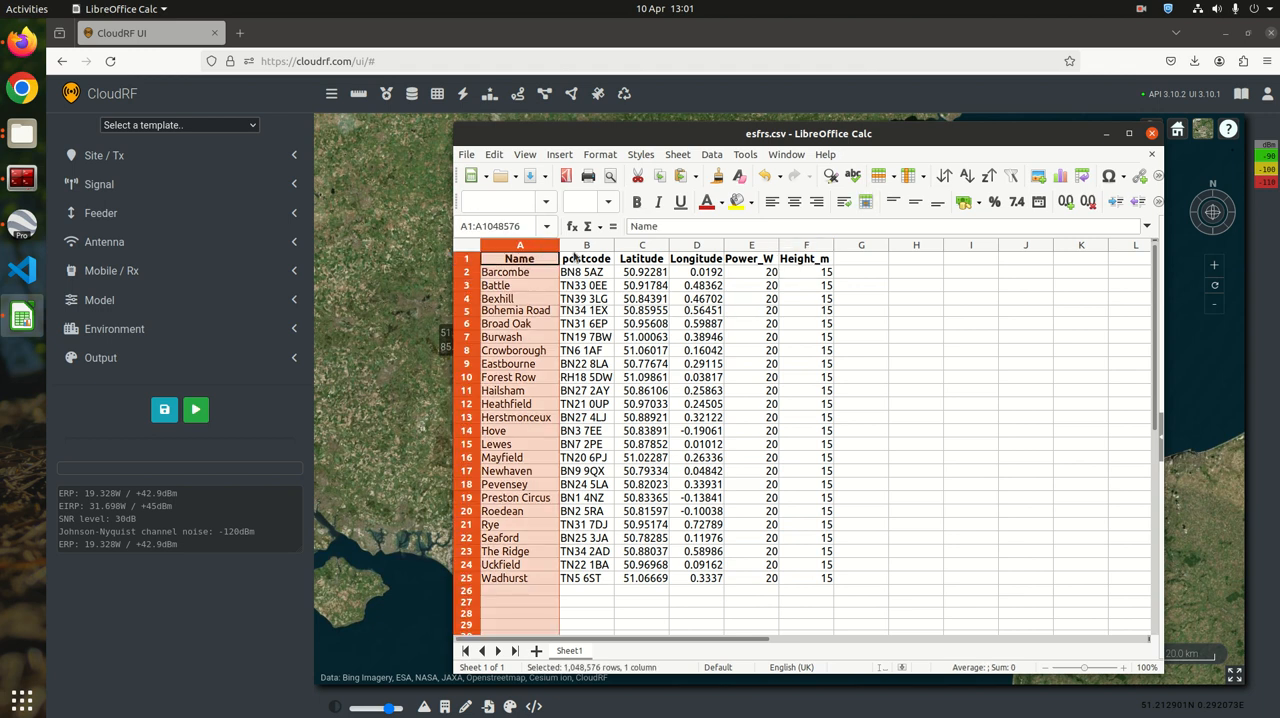
{"action": "left_click", "coordinate": [650, 246]}
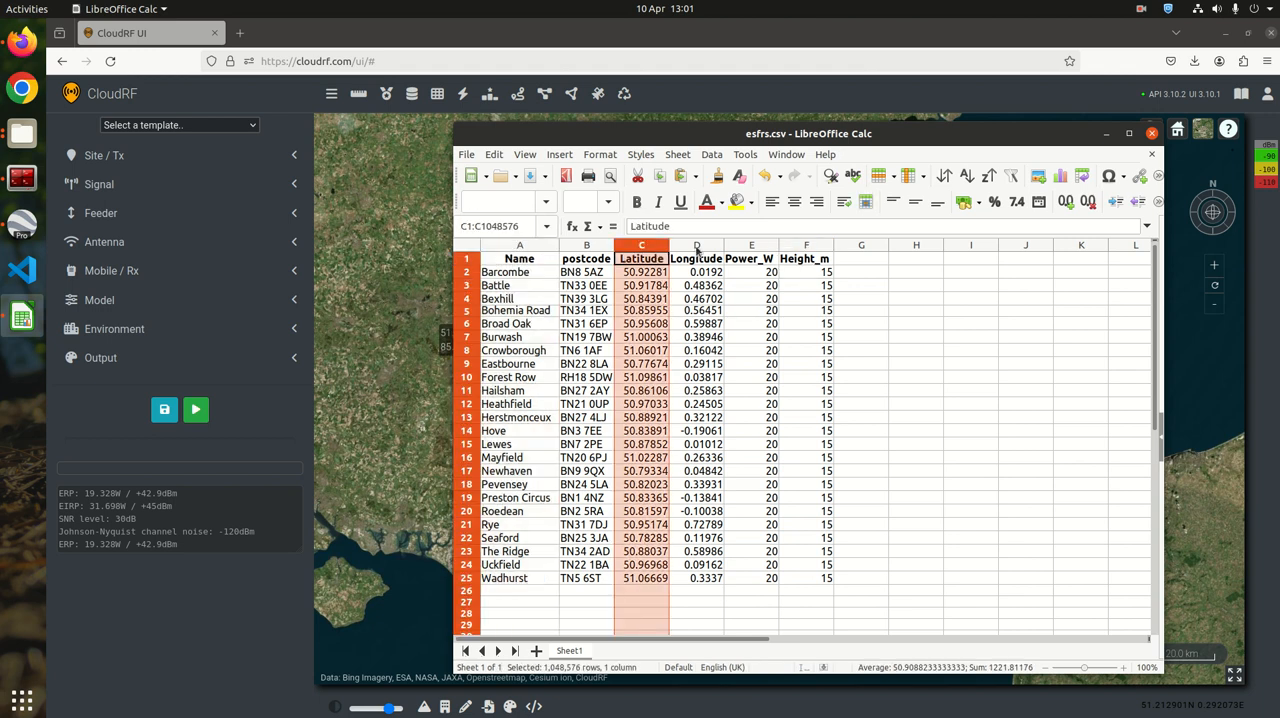
{"action": "left_click", "coordinate": [708, 246]}
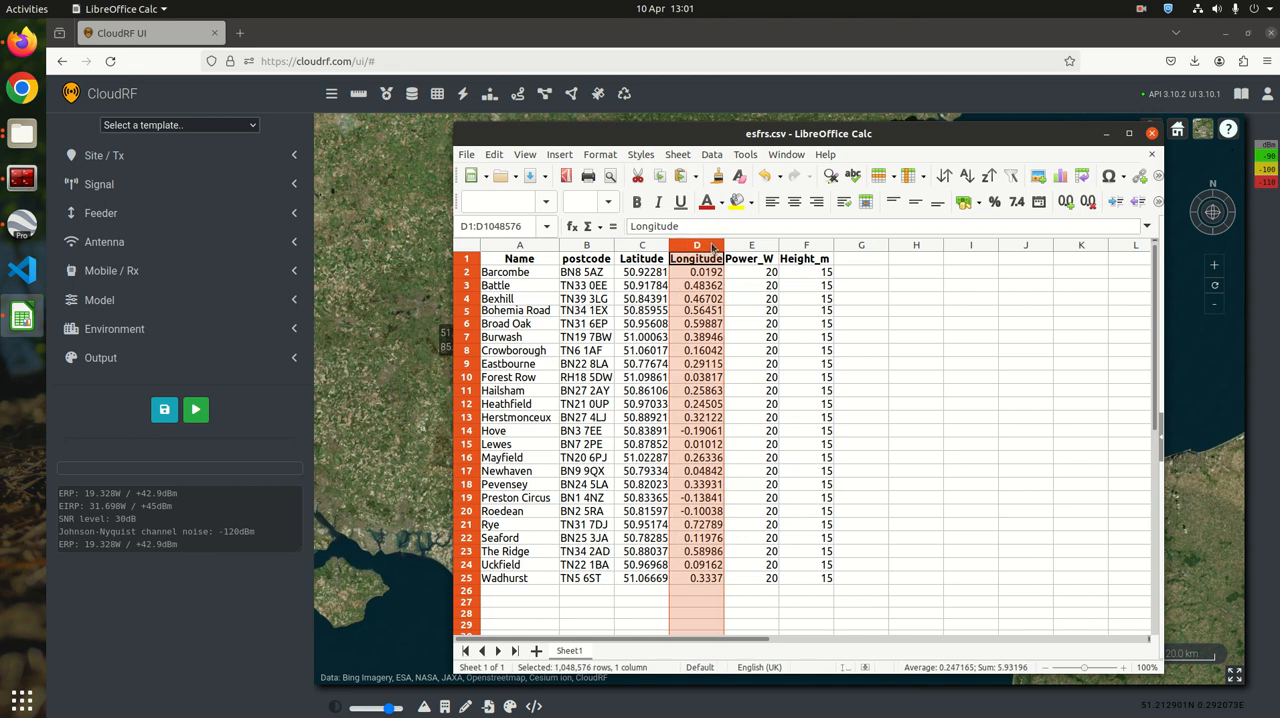
{"action": "left_click", "coordinate": [760, 247]}
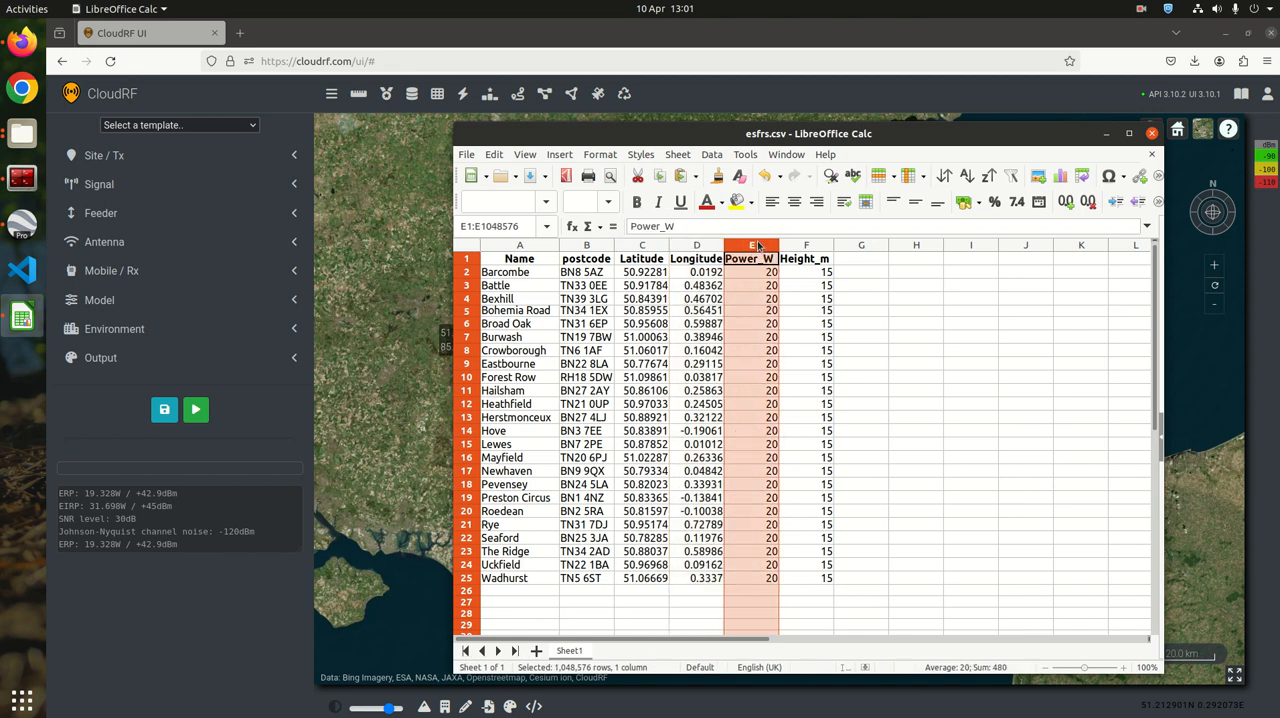
{"action": "left_click", "coordinate": [809, 247]}
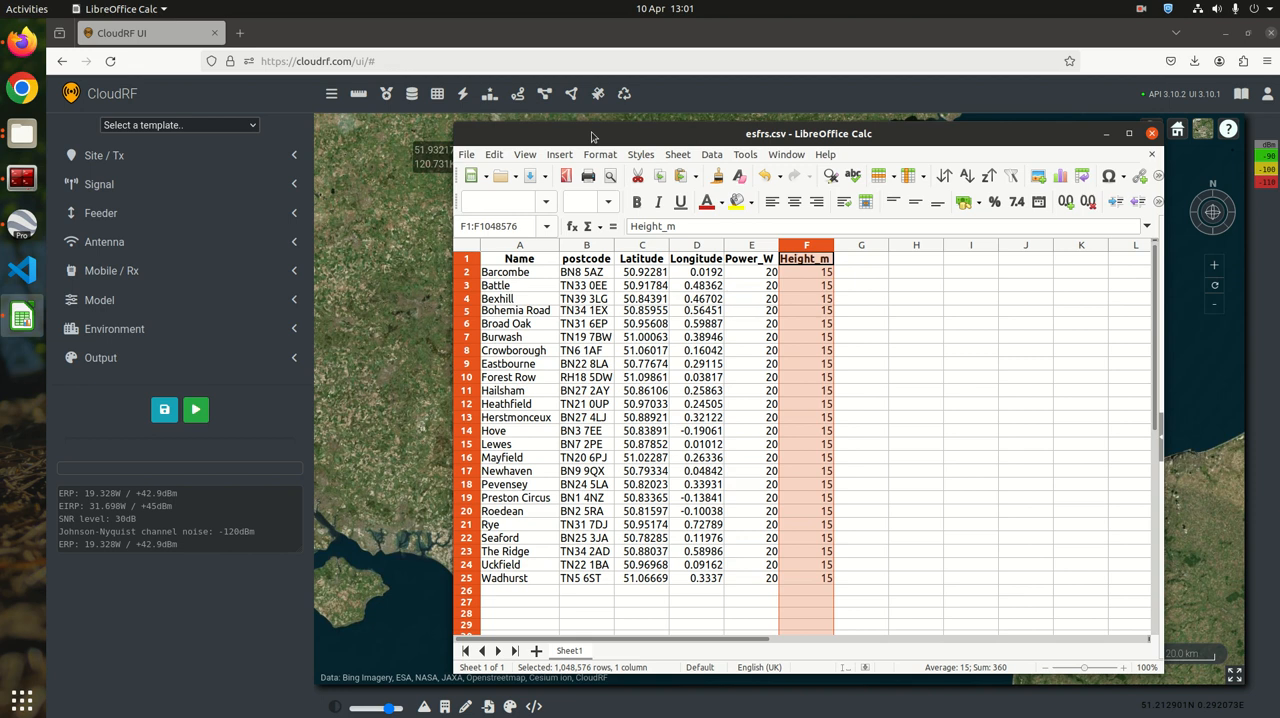
{"action": "left_click_drag", "start_coordinate": [591, 133], "coordinate": [1279, 140]}
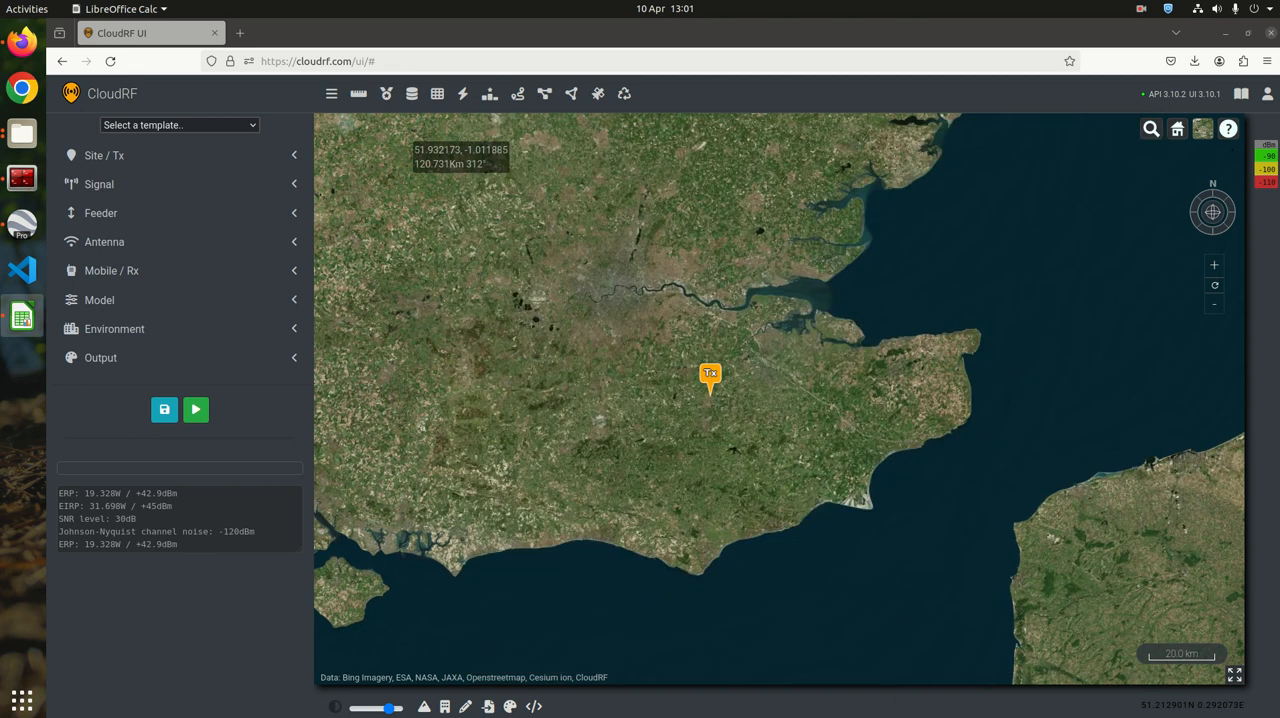
Check the transmitter site settings and set the signal bandwidth to 0.012 MHz
{"action": "left_click", "coordinate": [163, 157]}
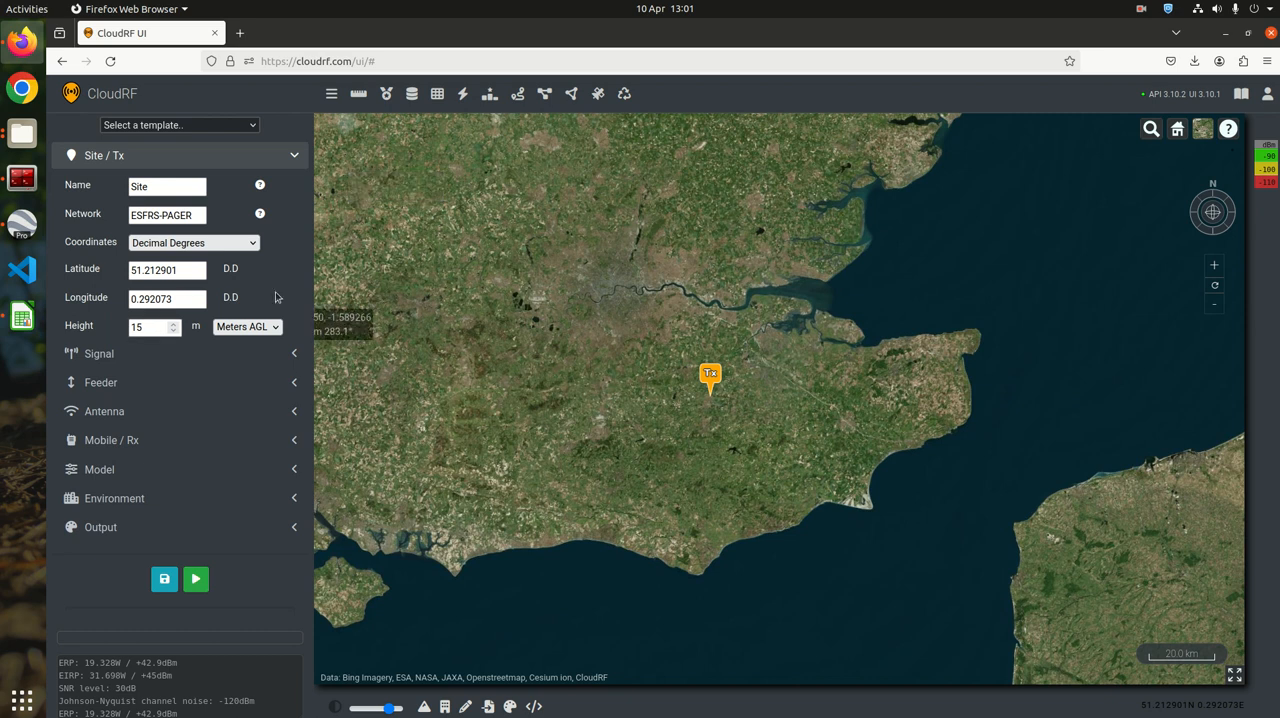
{"action": "left_click", "coordinate": [186, 358]}
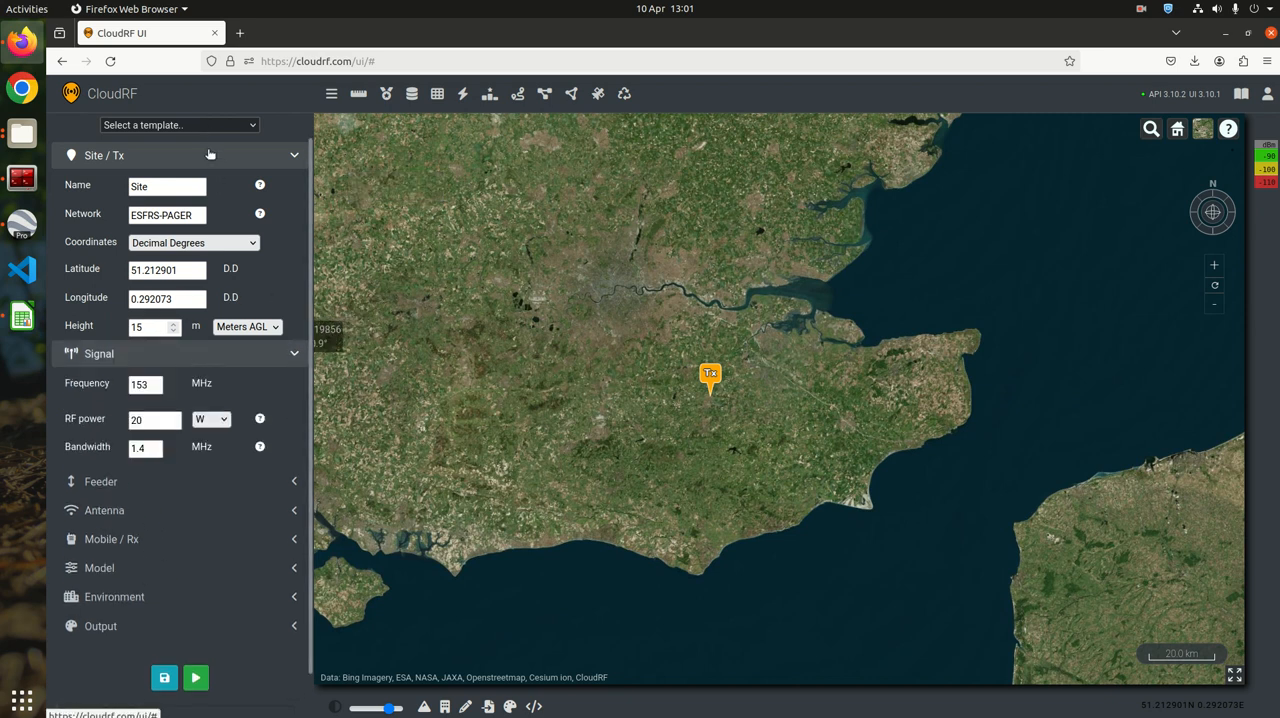
{"action": "left_click", "coordinate": [209, 153]}
{"action": "double_click", "coordinate": [145, 279]}
{"action": "type", "text": "0.0"}
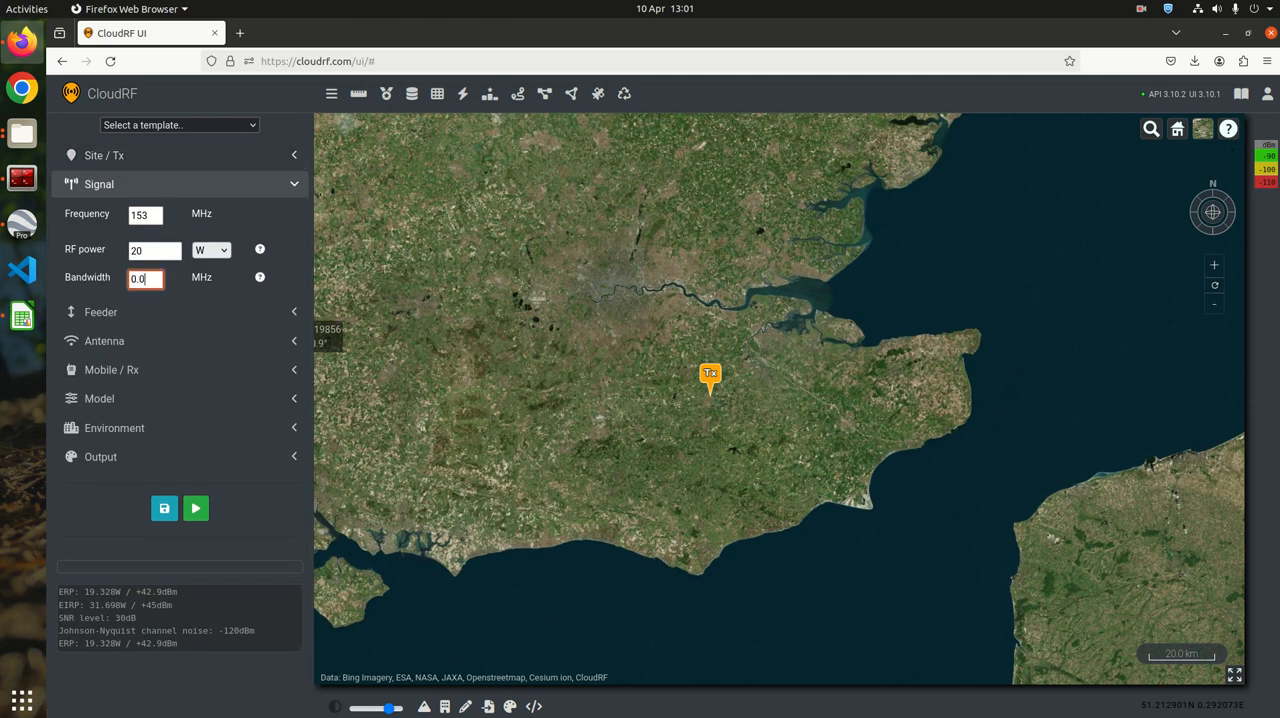
{"action": "type", "text": "12"}
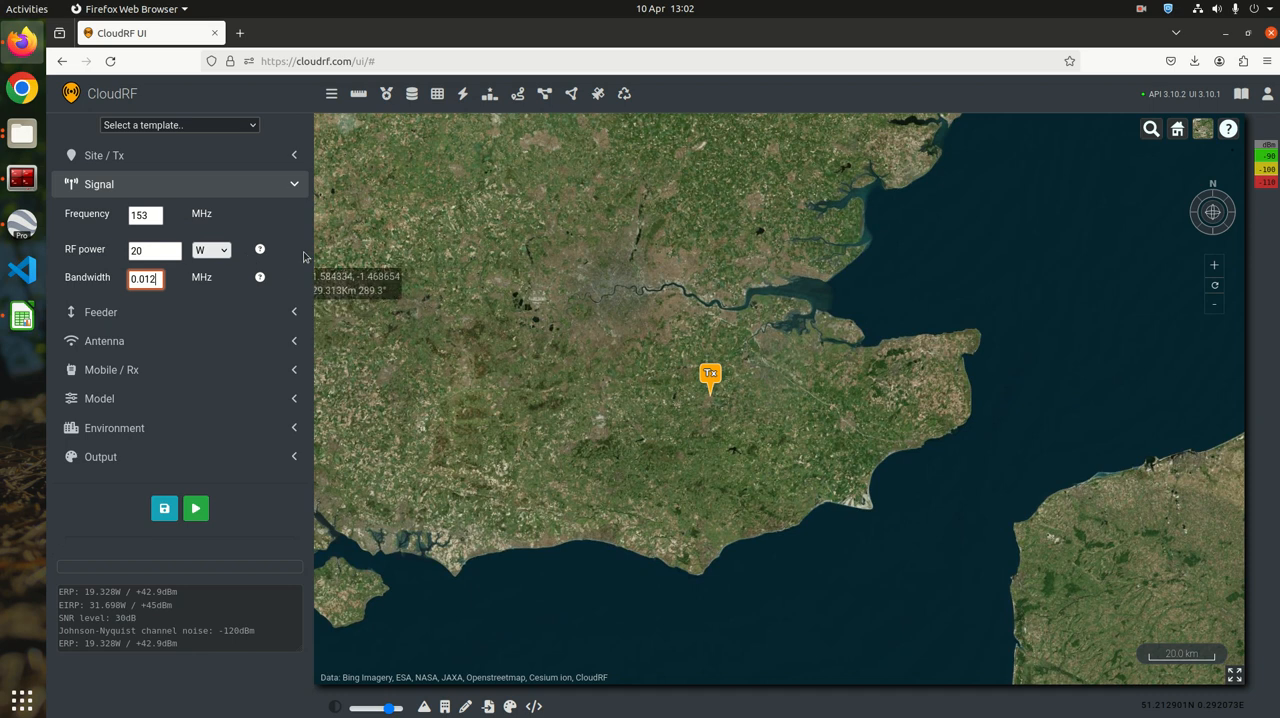
{"action": "left_click", "coordinate": [1020, 245]}
{"action": "left_click", "coordinate": [224, 184]}
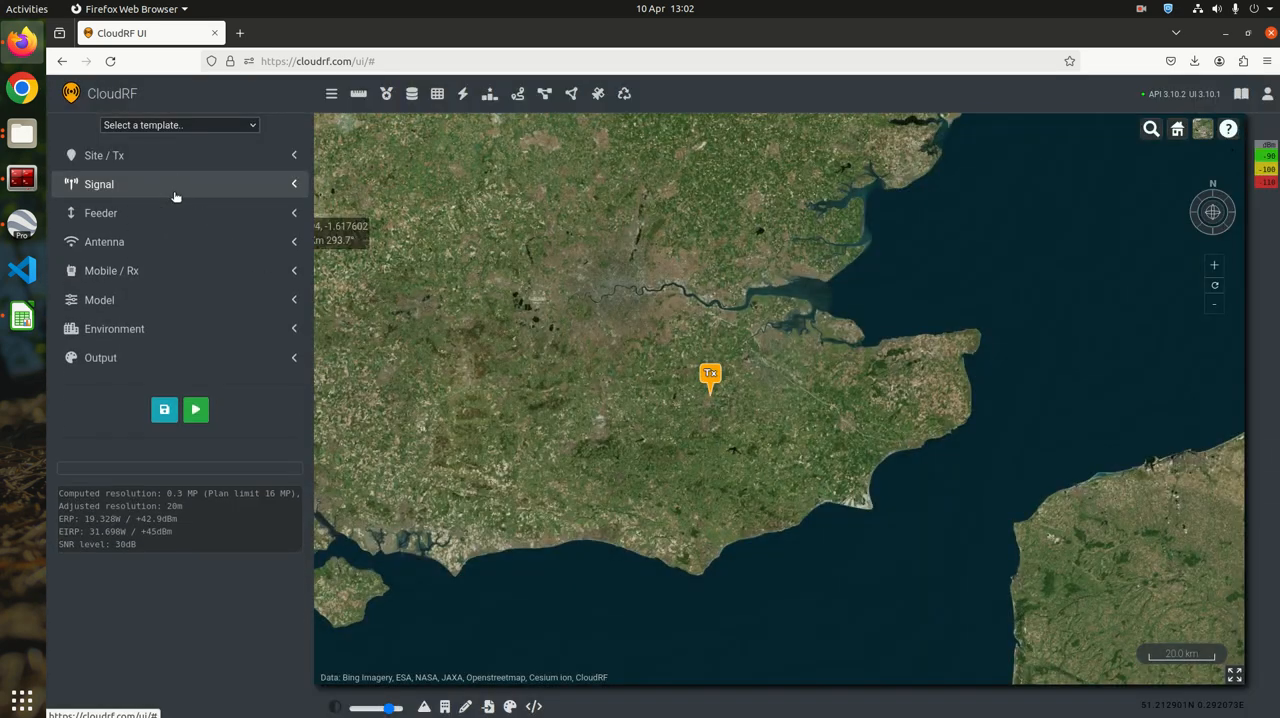
Review the feeder and antenna settings, including the dipole pattern, polarisation and gain
{"action": "left_click", "coordinate": [153, 213]}
{"action": "left_click", "coordinate": [150, 213]}
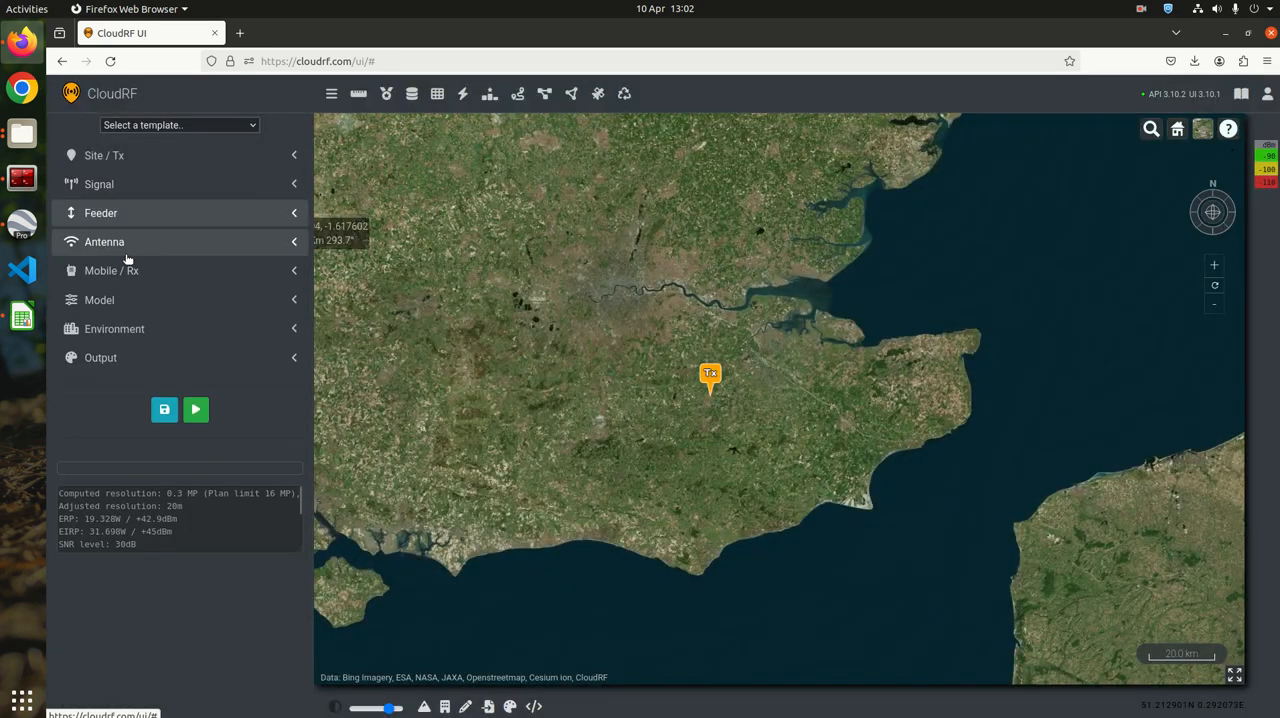
{"action": "left_click", "coordinate": [125, 243]}
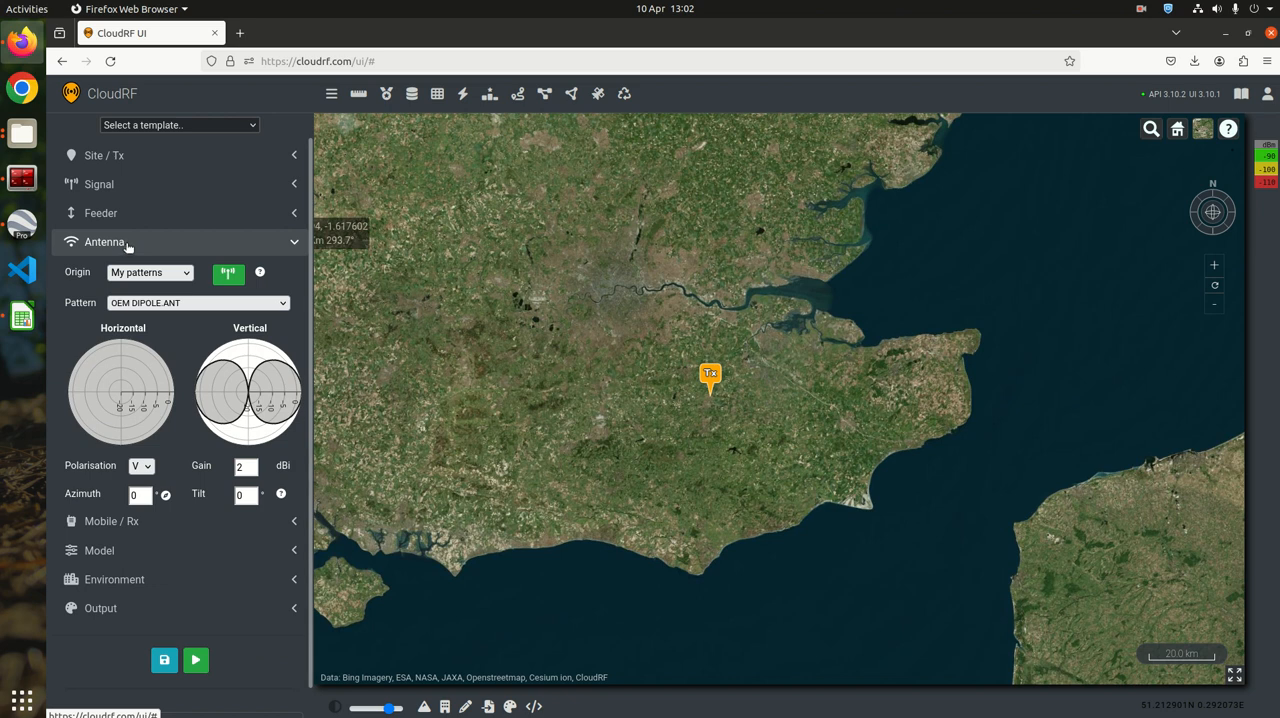
{"action": "left_click", "coordinate": [127, 243]}
Set the mobile receiver's sensitivity to -110 dBm and its receive gain to 0 dBi
{"action": "left_click", "coordinate": [140, 271]}
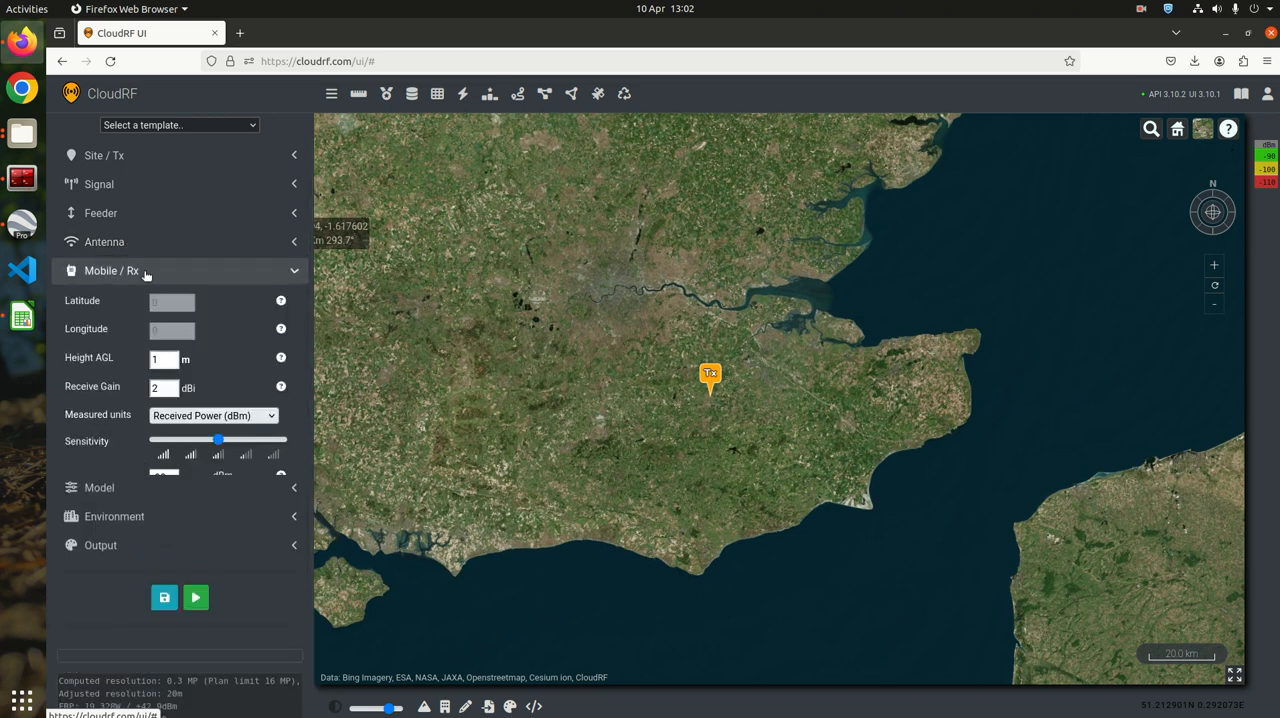
{"action": "left_click", "coordinate": [157, 477]}
{"action": "type", "text": "110"}
{"action": "left_click", "coordinate": [117, 485]}
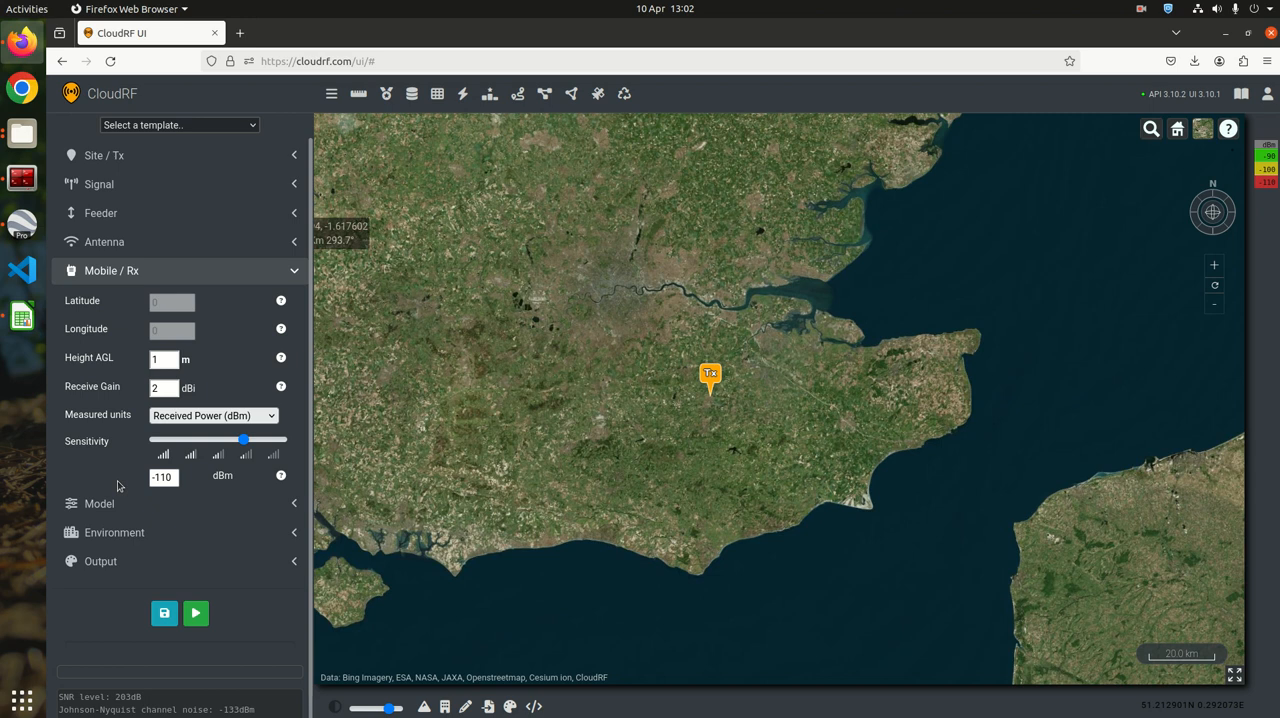
{"action": "left_click", "coordinate": [132, 386]}
{"action": "type", "text": "0"}
{"action": "left_click", "coordinate": [247, 394]}
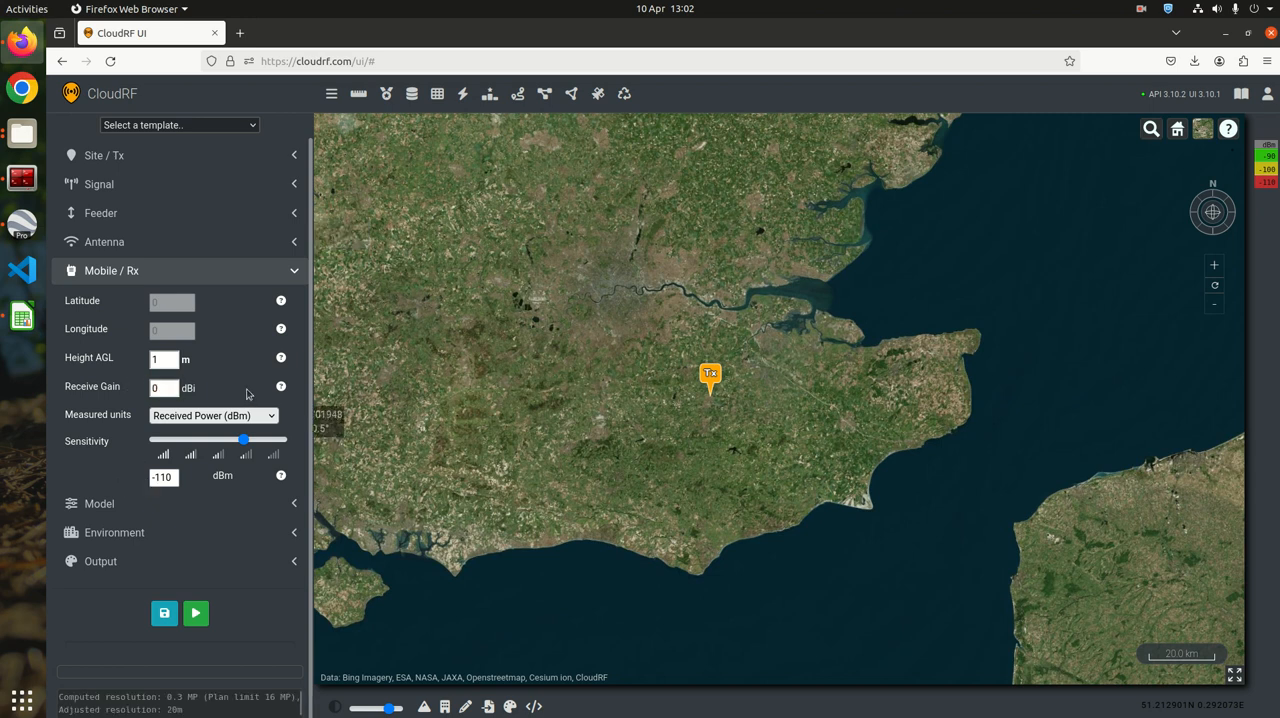
{"action": "left_click", "coordinate": [203, 271]}
Set the propagation model's diffraction to Single knife edge and check the environment settings
{"action": "left_click", "coordinate": [142, 299]}
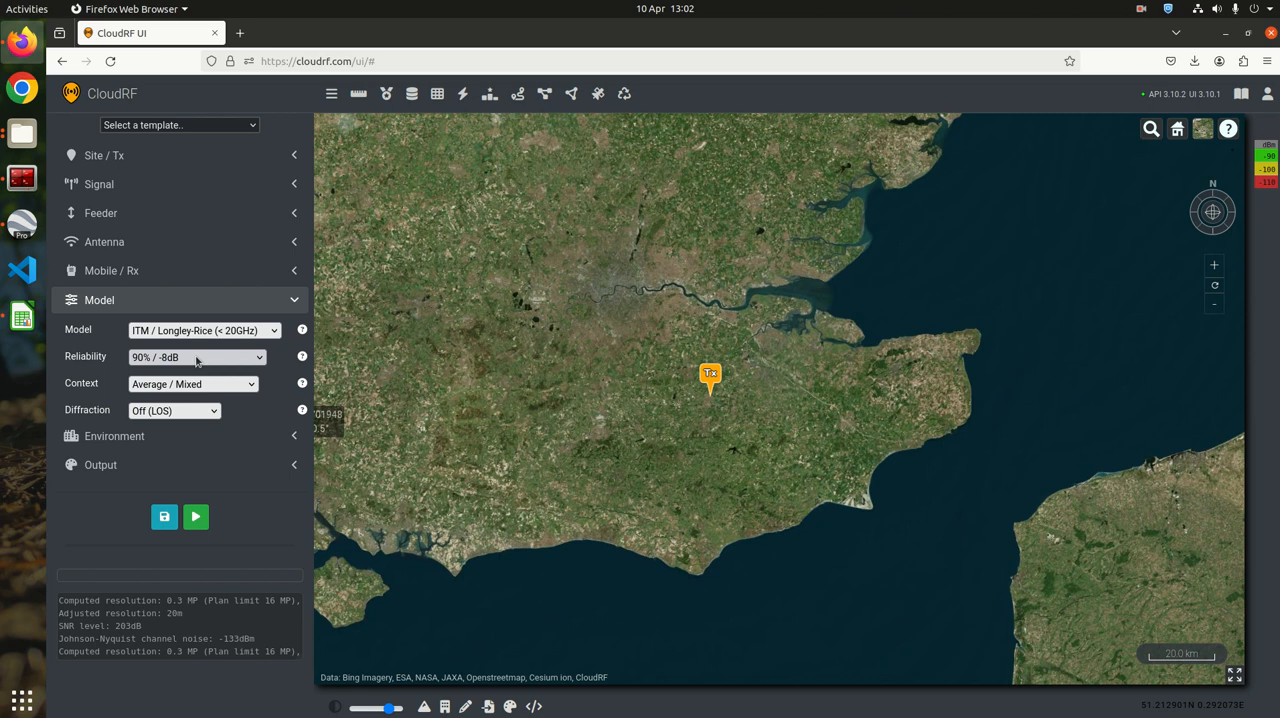
{"action": "left_click", "coordinate": [207, 411]}
{"action": "left_click", "coordinate": [192, 443]}
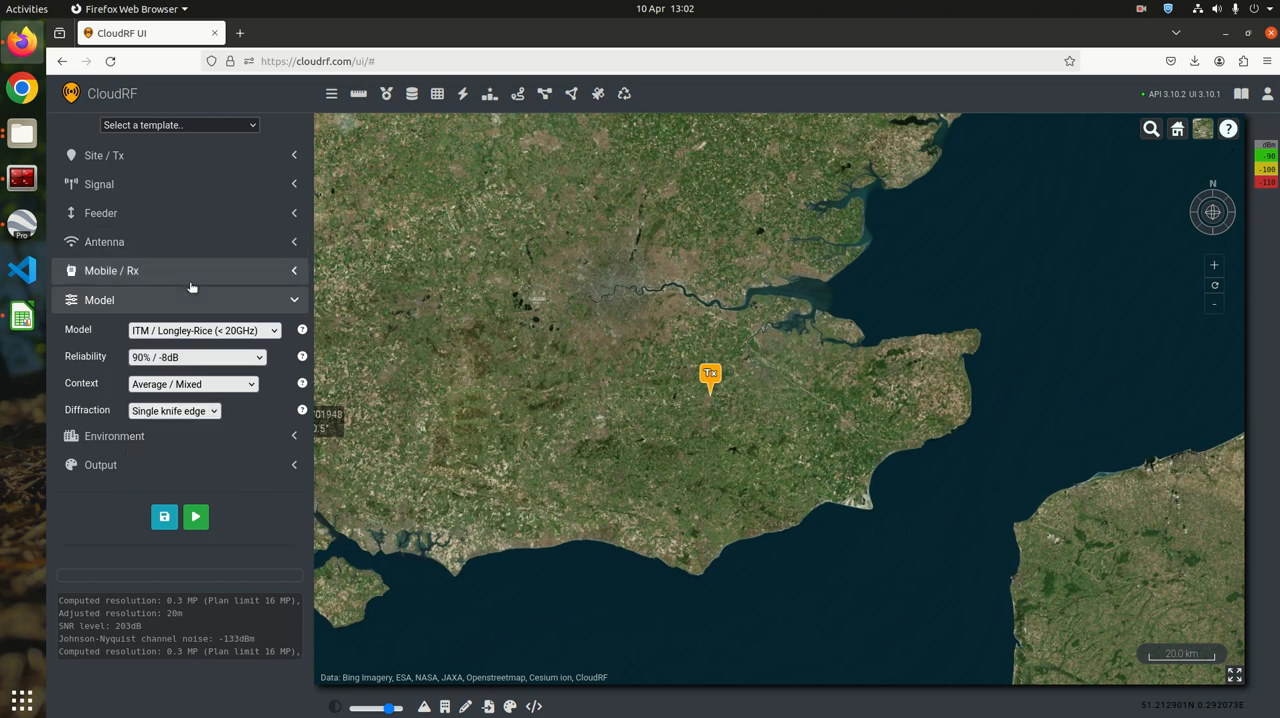
{"action": "left_click", "coordinate": [203, 302]}
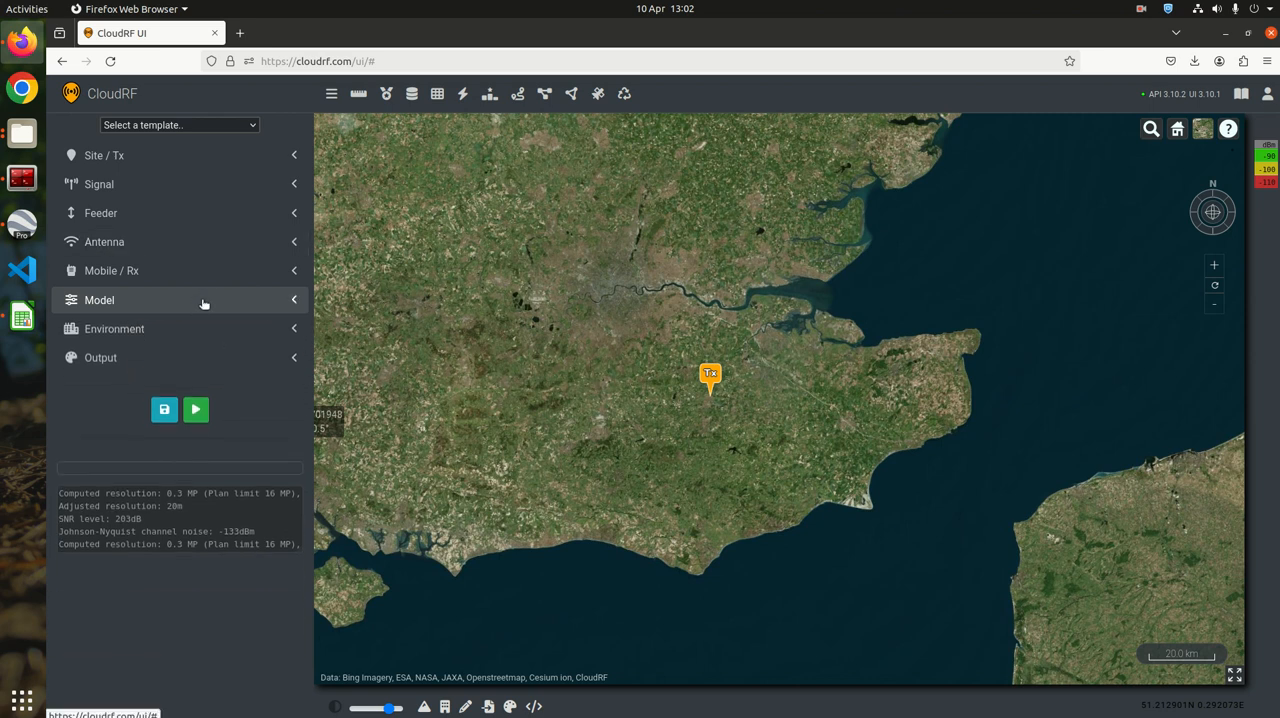
{"action": "left_click", "coordinate": [206, 331]}
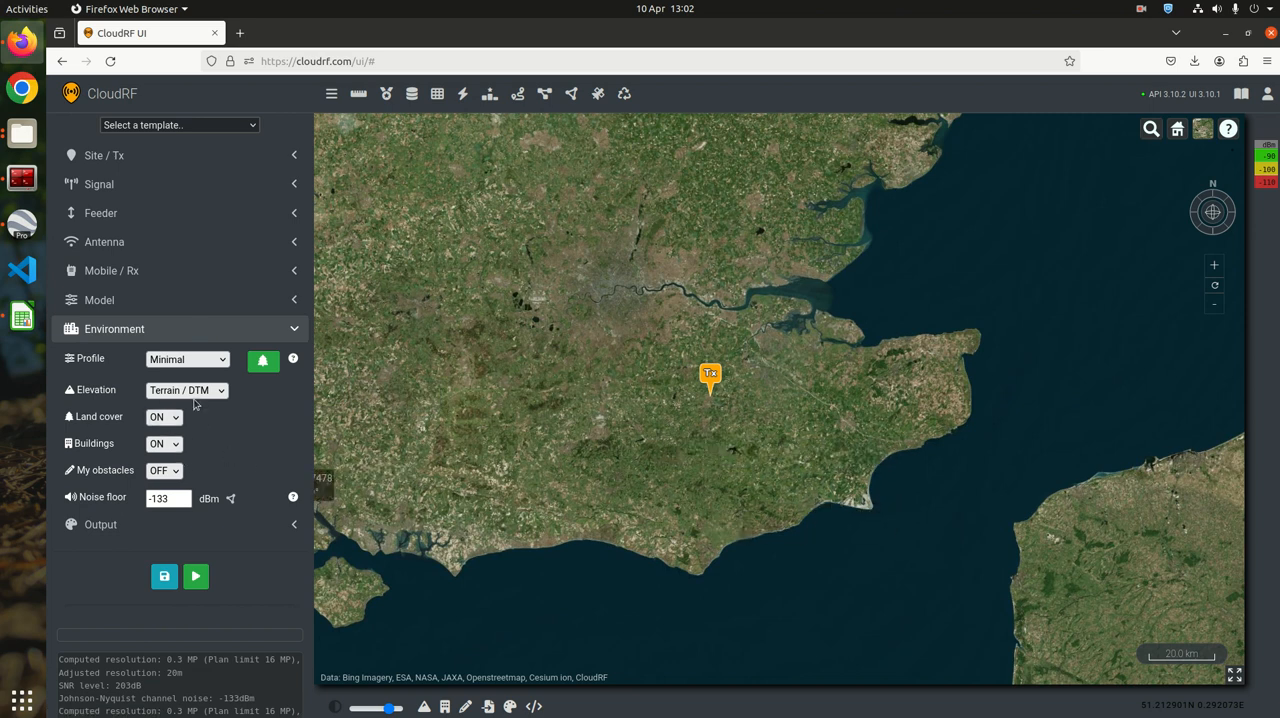
{"action": "left_click", "coordinate": [183, 331]}
Set the output radius to 15 km and the processing engine to GPU
{"action": "left_click", "coordinate": [155, 362]}
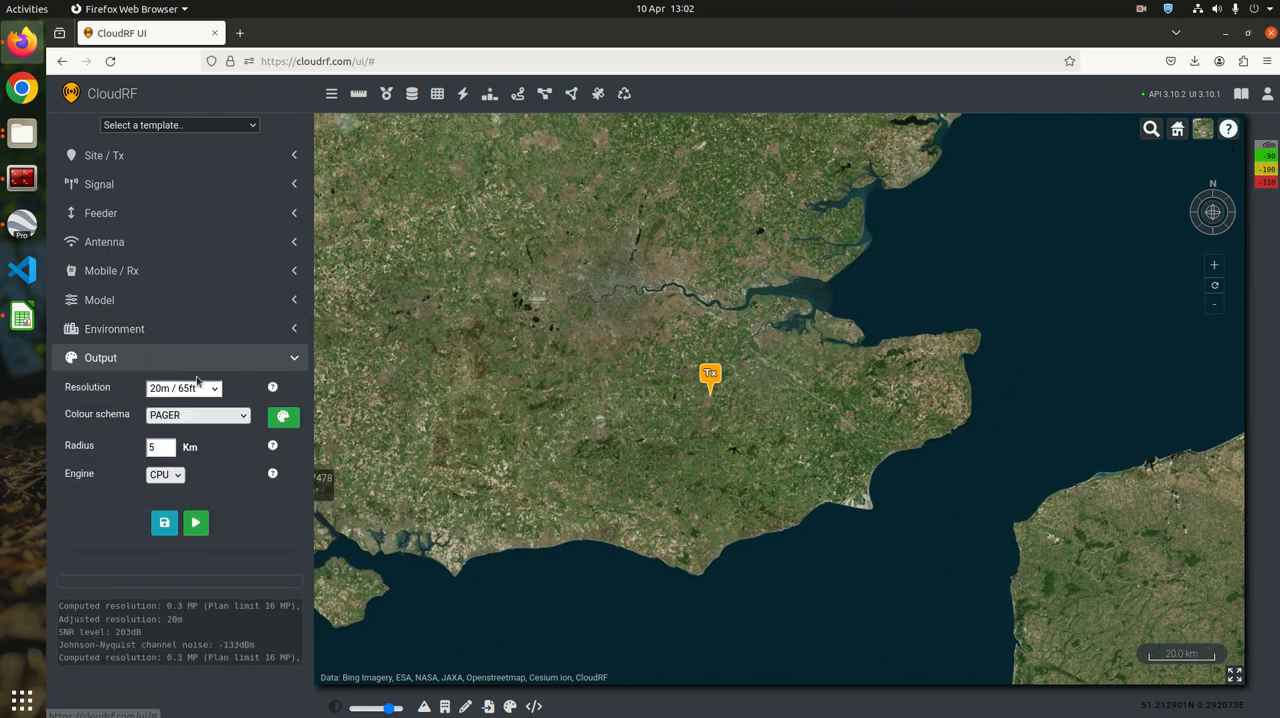
{"action": "double_click", "coordinate": [168, 447]}
{"action": "type", "text": "15"}
{"action": "left_click", "coordinate": [218, 470]}
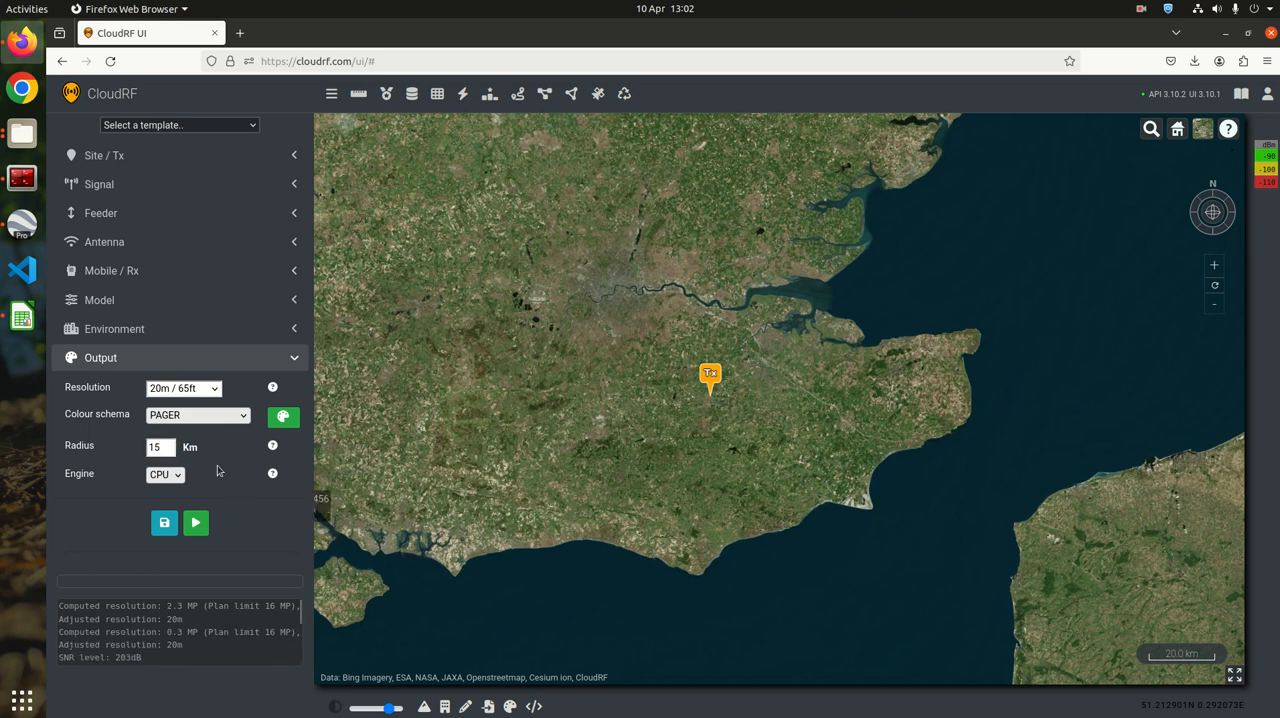
{"action": "left_click", "coordinate": [165, 475]}
{"action": "left_click", "coordinate": [157, 505]}
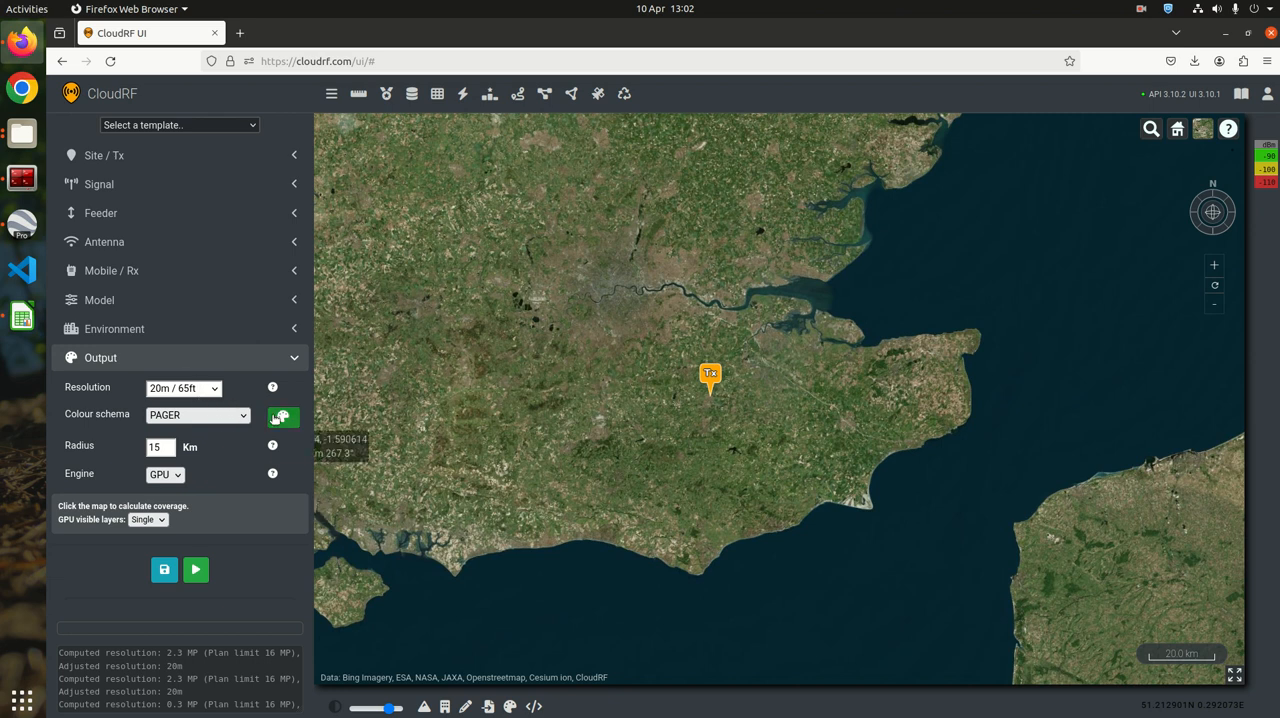
Save the current settings as a template named ESFRS-POCSAG
{"action": "left_click", "coordinate": [164, 569]}
{"action": "left_click", "coordinate": [479, 199]}
{"action": "type", "text": "ESFRS-POCSAG"}
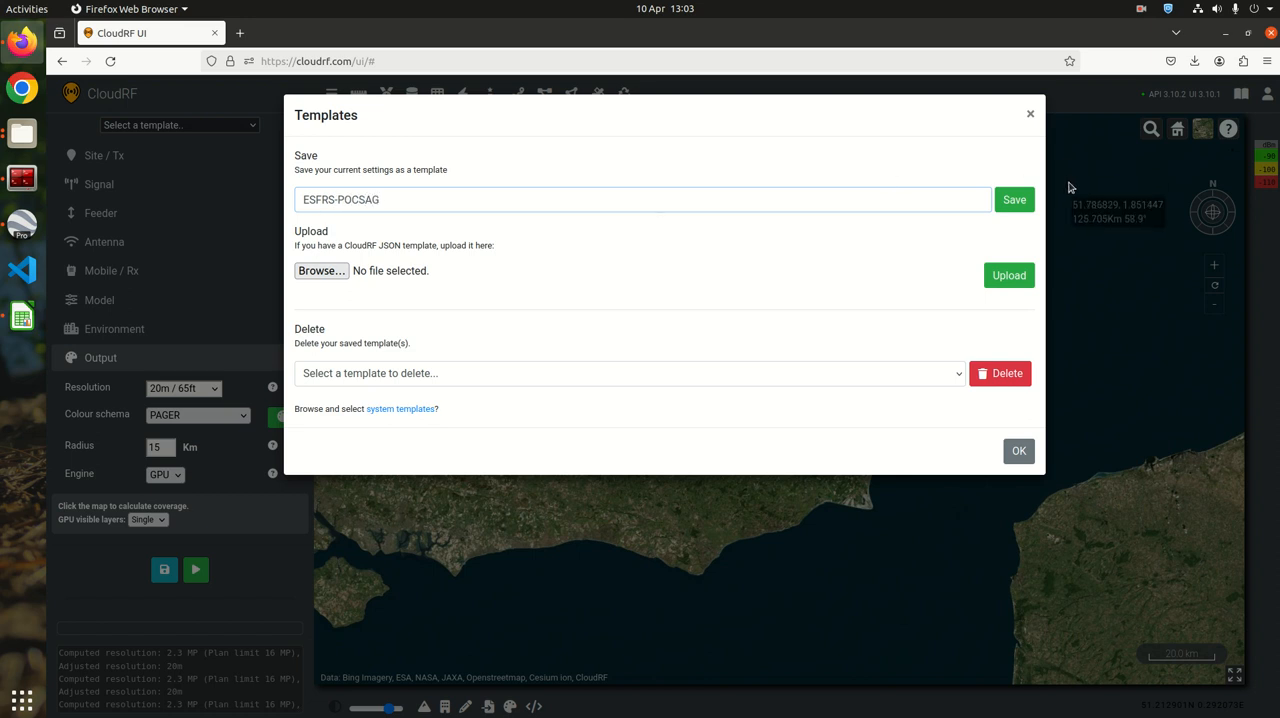
{"action": "left_click", "coordinate": [1014, 199]}
{"action": "left_click", "coordinate": [1018, 197]}
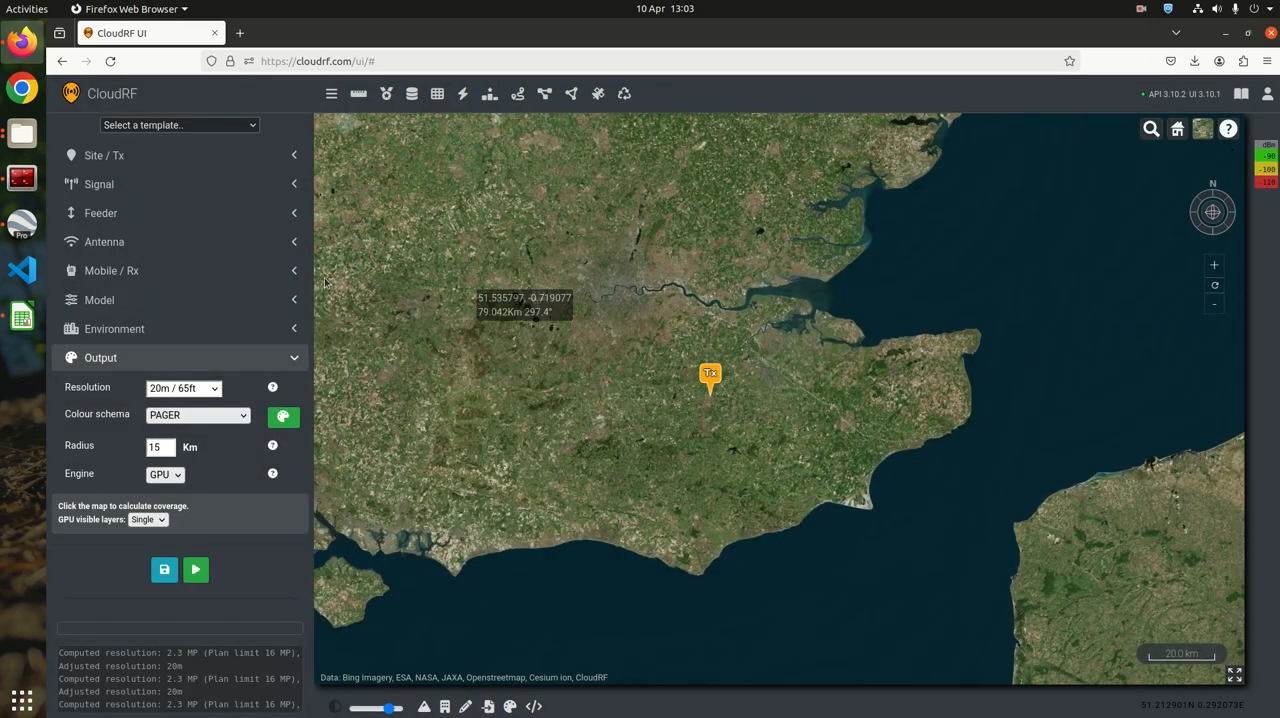
{"action": "left_click", "coordinate": [275, 360]}
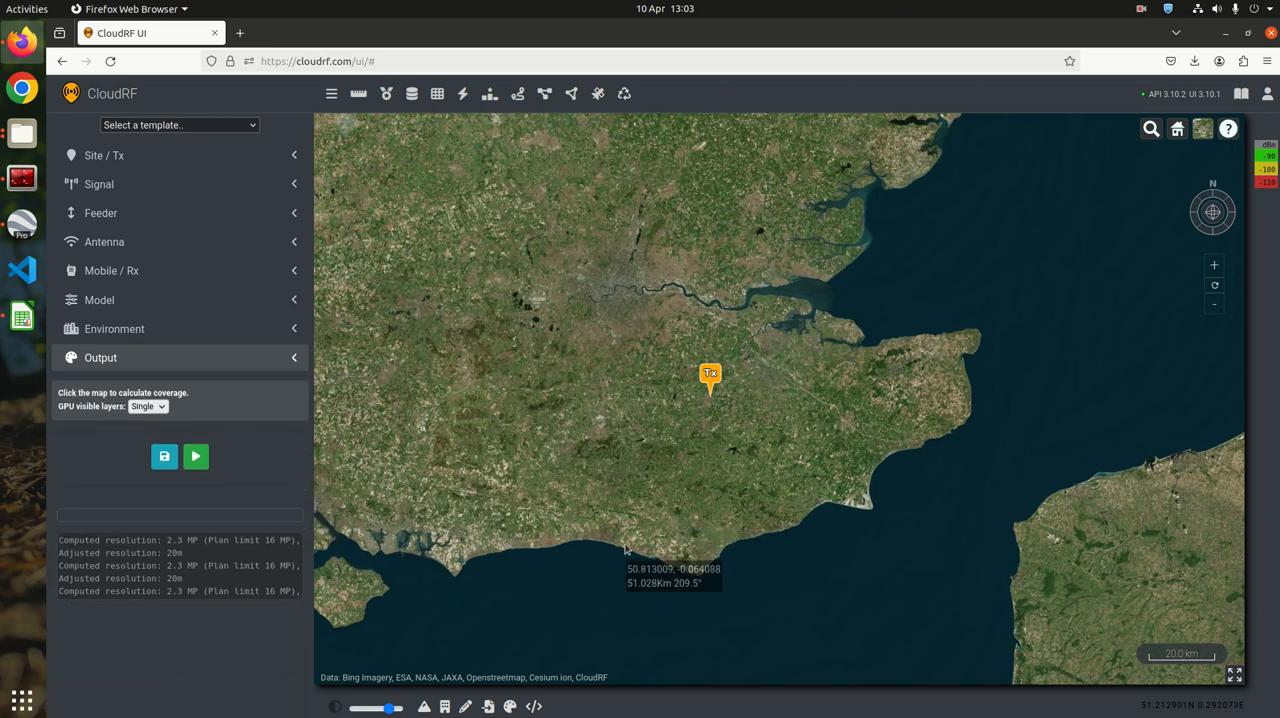
Start a data import with its purpose set to Automatic processing (Process a spreadsheet)
{"action": "left_click", "coordinate": [490, 707]}
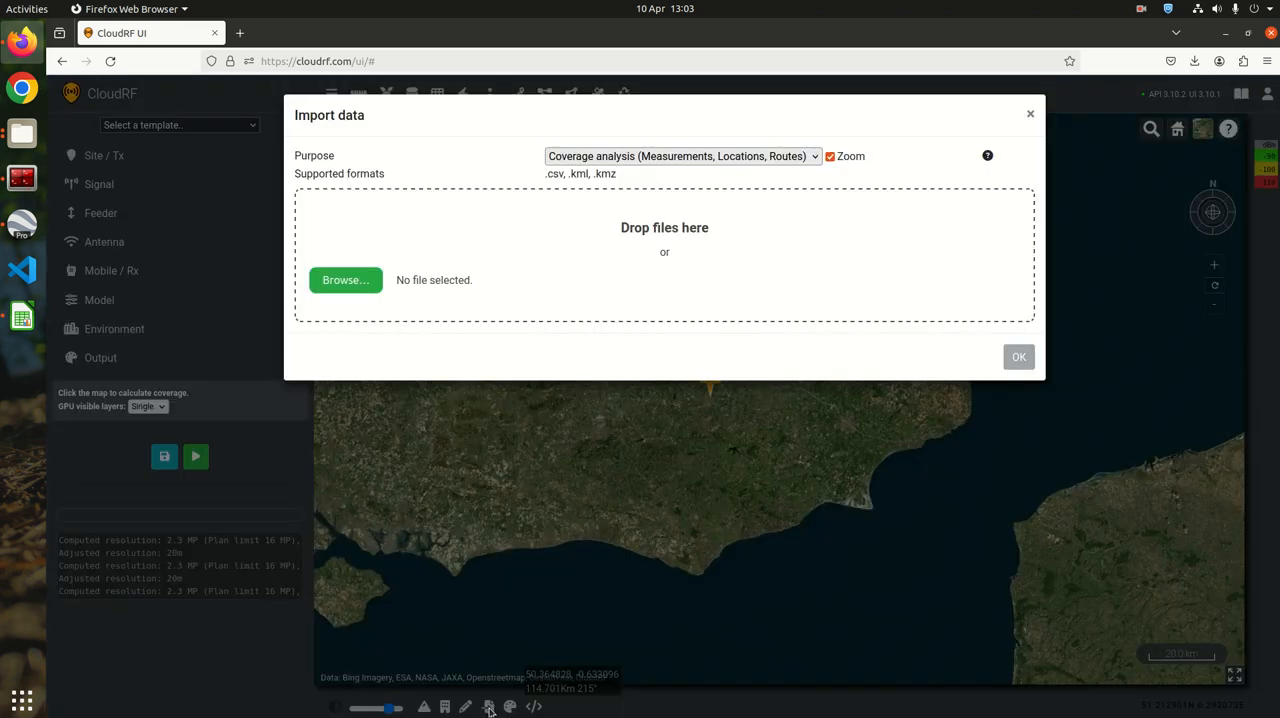
{"action": "left_click", "coordinate": [710, 158]}
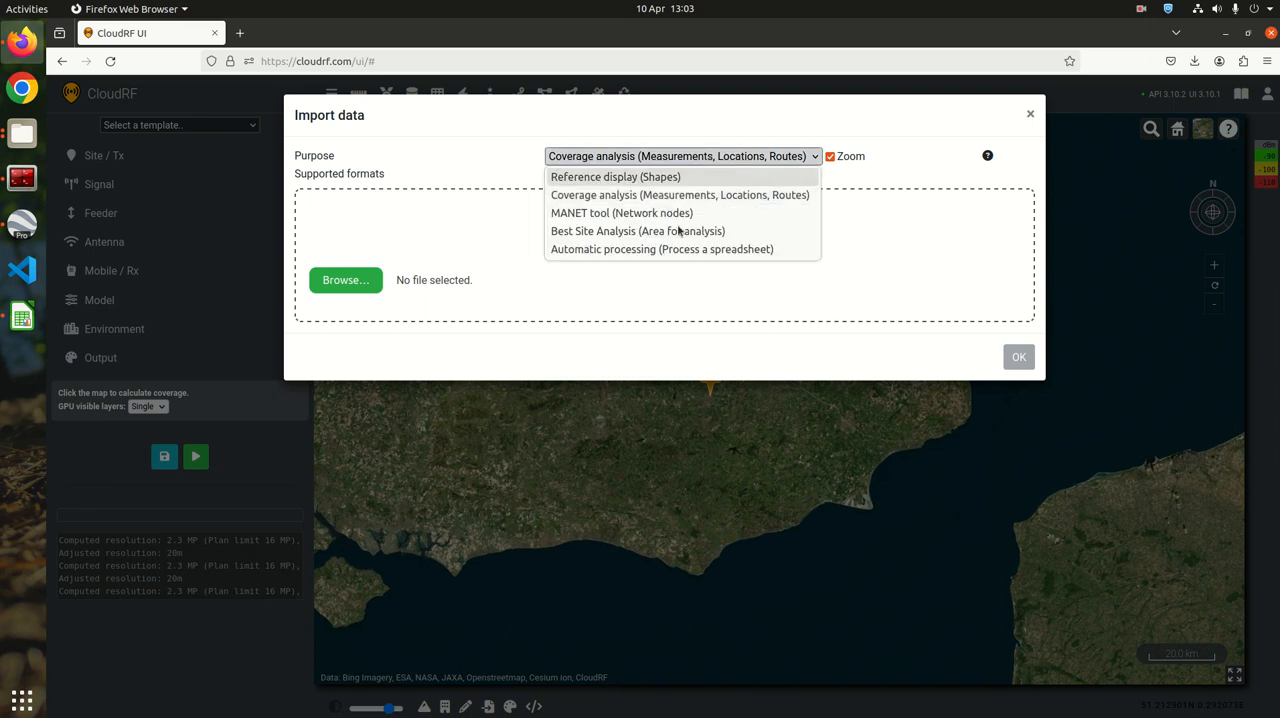
{"action": "left_click", "coordinate": [651, 250]}
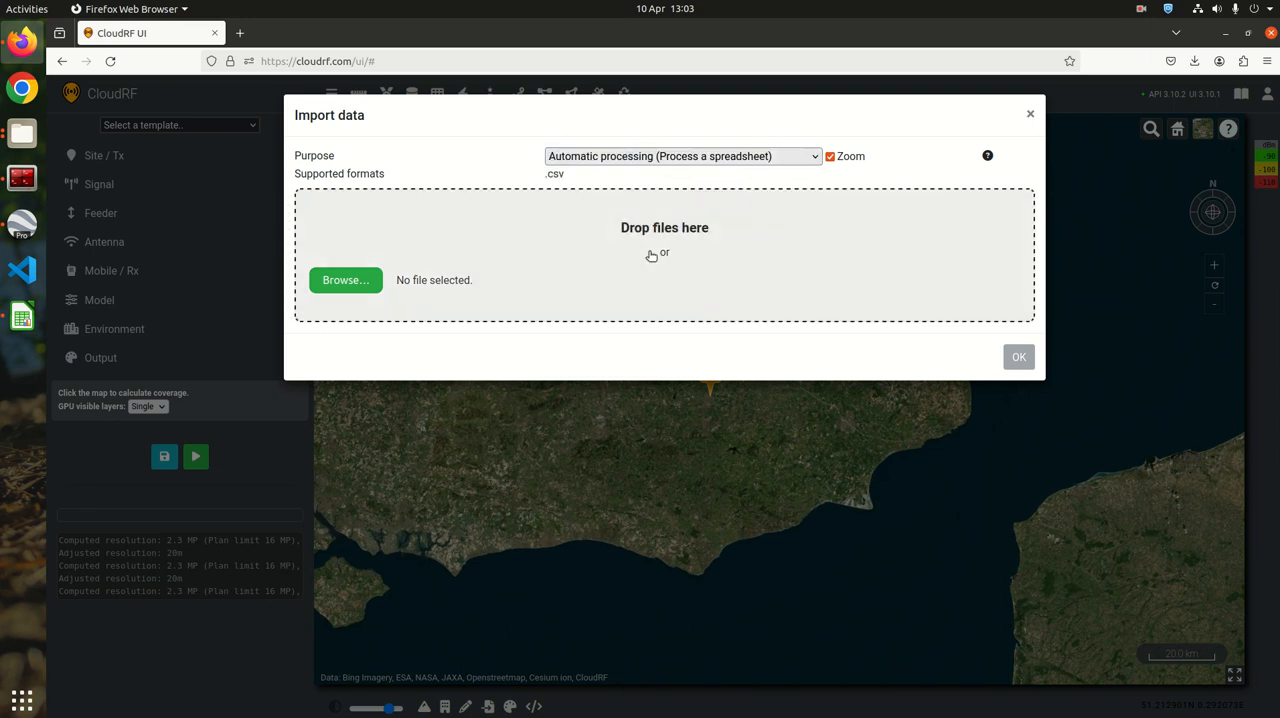
Load esfrs.csv from the ESFRS folder as the import file and continue to the site import table
{"action": "left_click", "coordinate": [346, 281]}
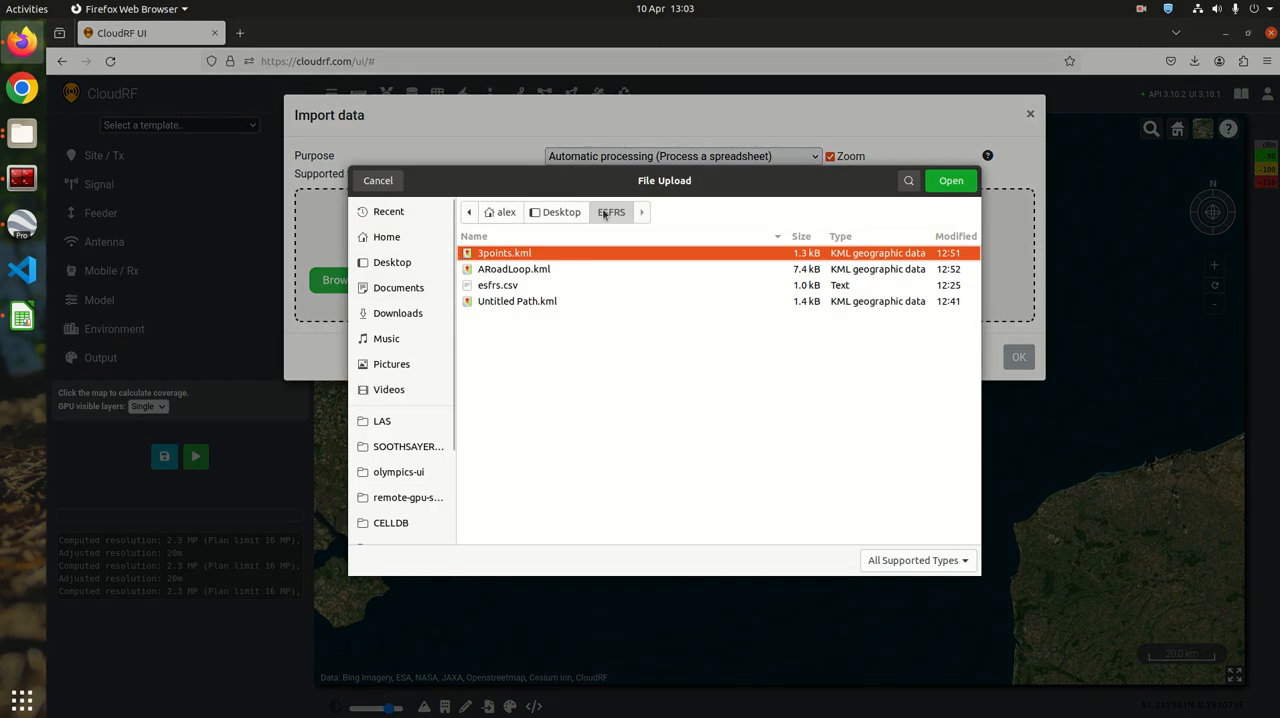
{"action": "double_click", "coordinate": [497, 287]}
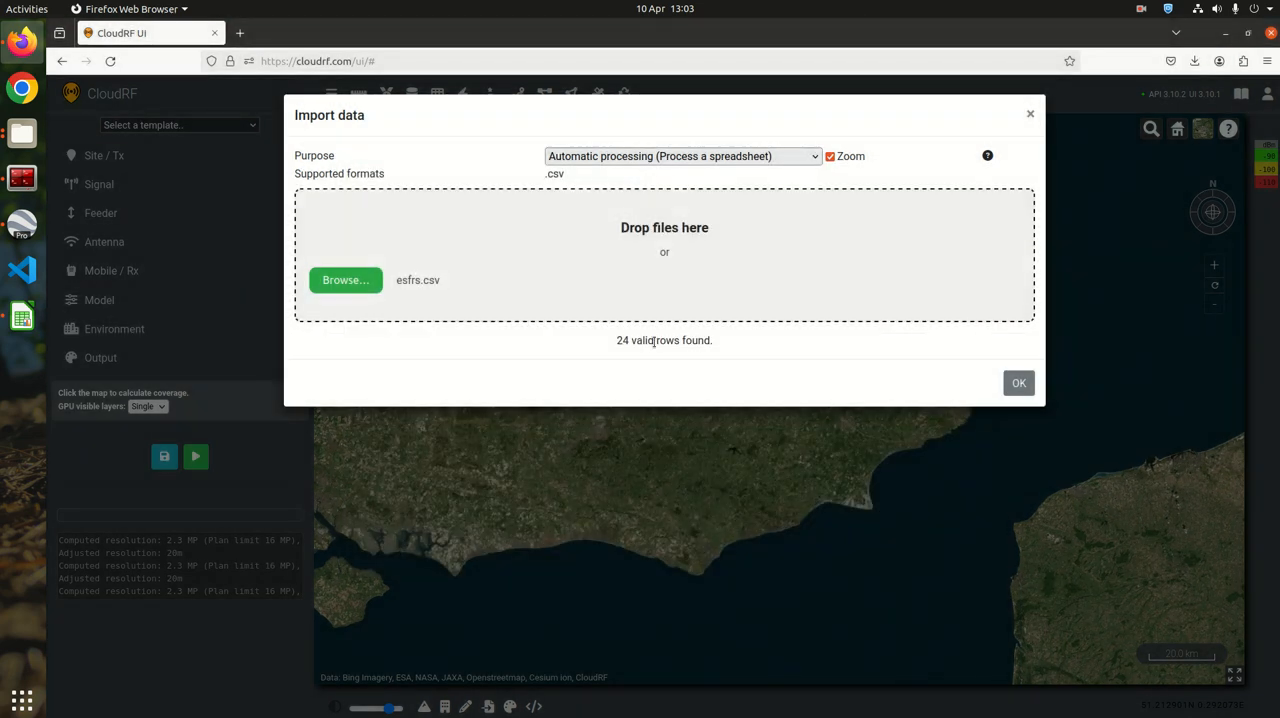
{"action": "left_click_drag", "start_coordinate": [618, 340], "coordinate": [731, 347]}
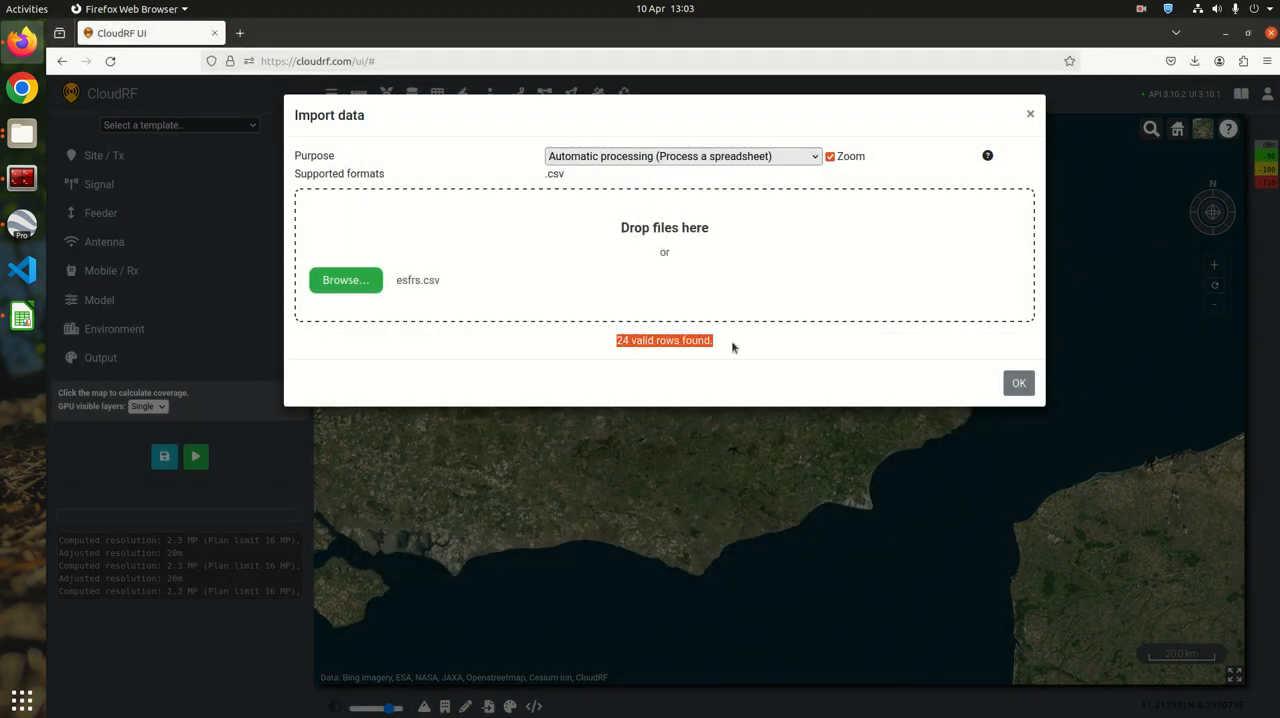
{"action": "left_click", "coordinate": [1018, 383]}
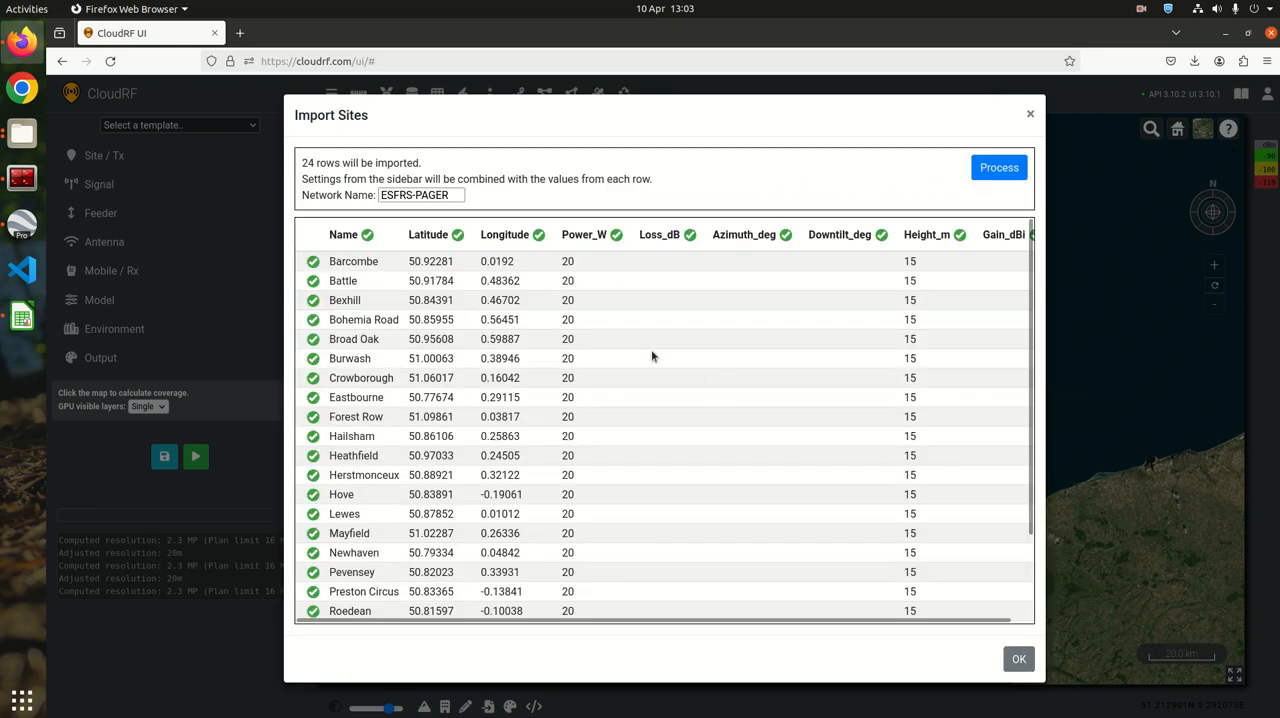
Review the site rows, process them under the network name ESFRS-PAGER, and check each site's processing status through completion
{"action": "scroll", "coordinate": [783, 405], "scroll_direction": "down", "scroll_amount": 2}
{"action": "scroll", "coordinate": [770, 408], "scroll_direction": "up", "scroll_amount": 2}
{"action": "left_click", "coordinate": [451, 194]}
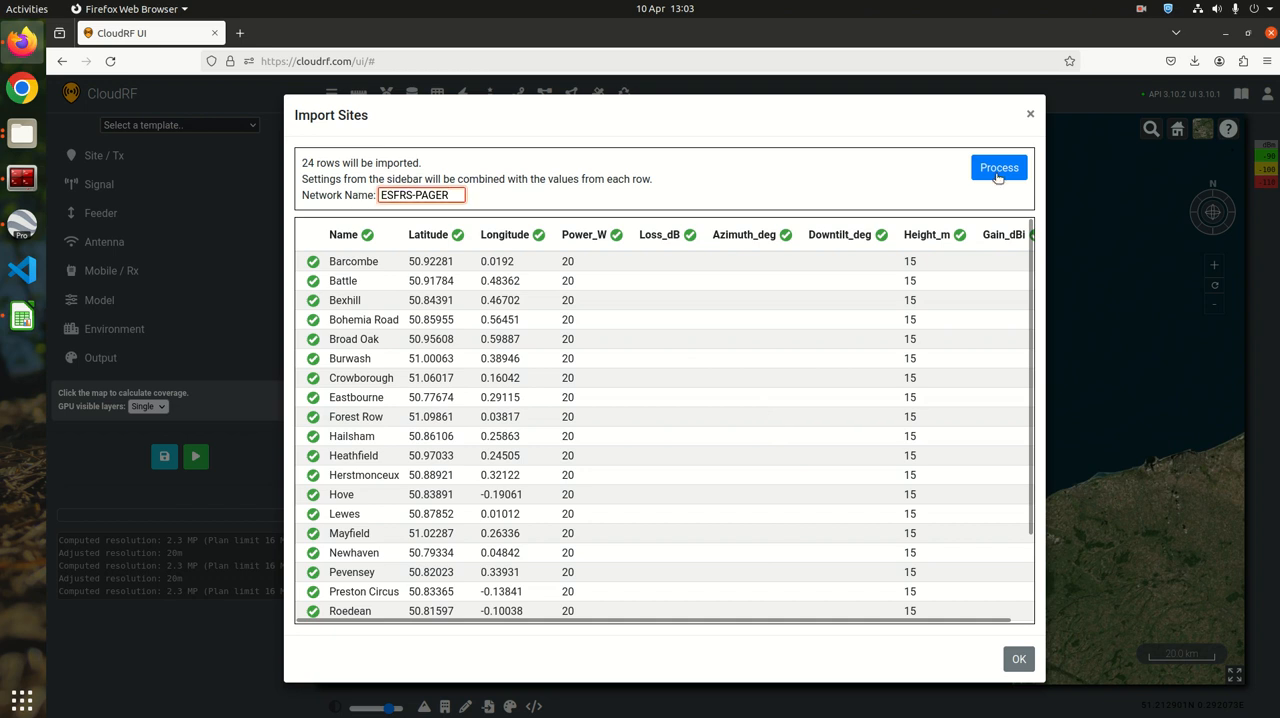
{"action": "left_click", "coordinate": [1001, 169]}
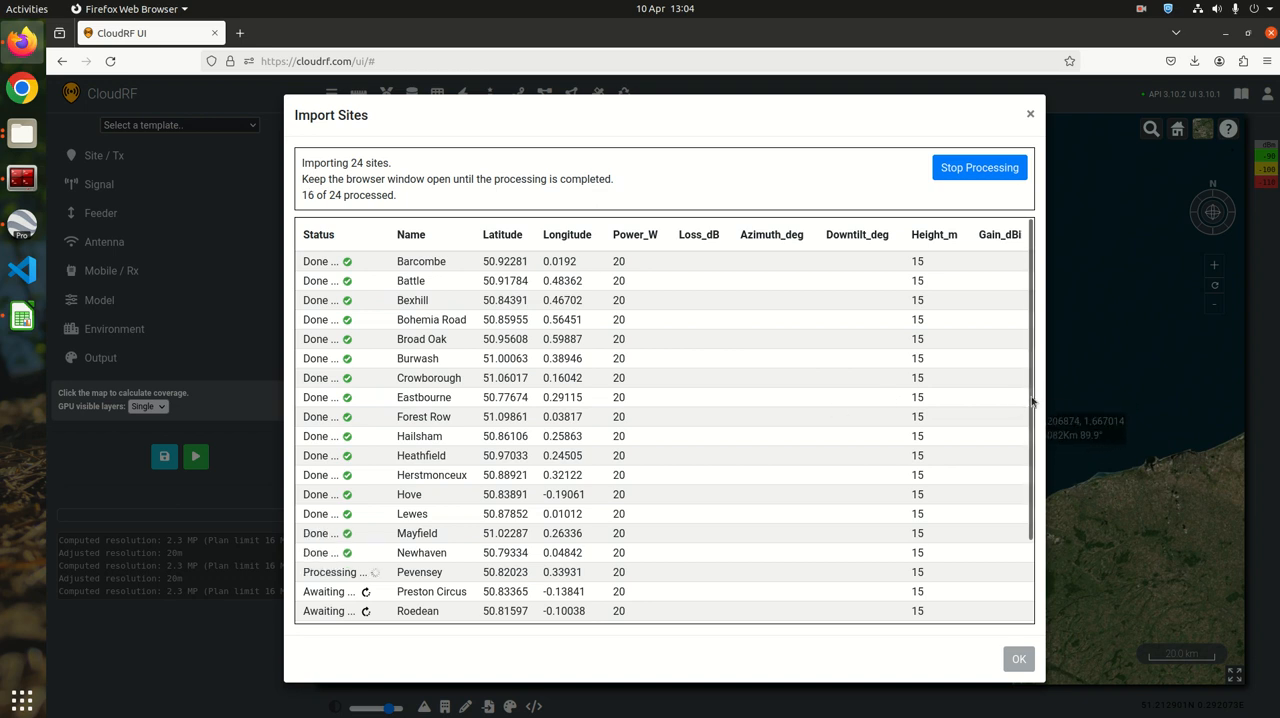
{"action": "scroll", "coordinate": [990, 360], "scroll_direction": "down", "scroll_amount": 2}
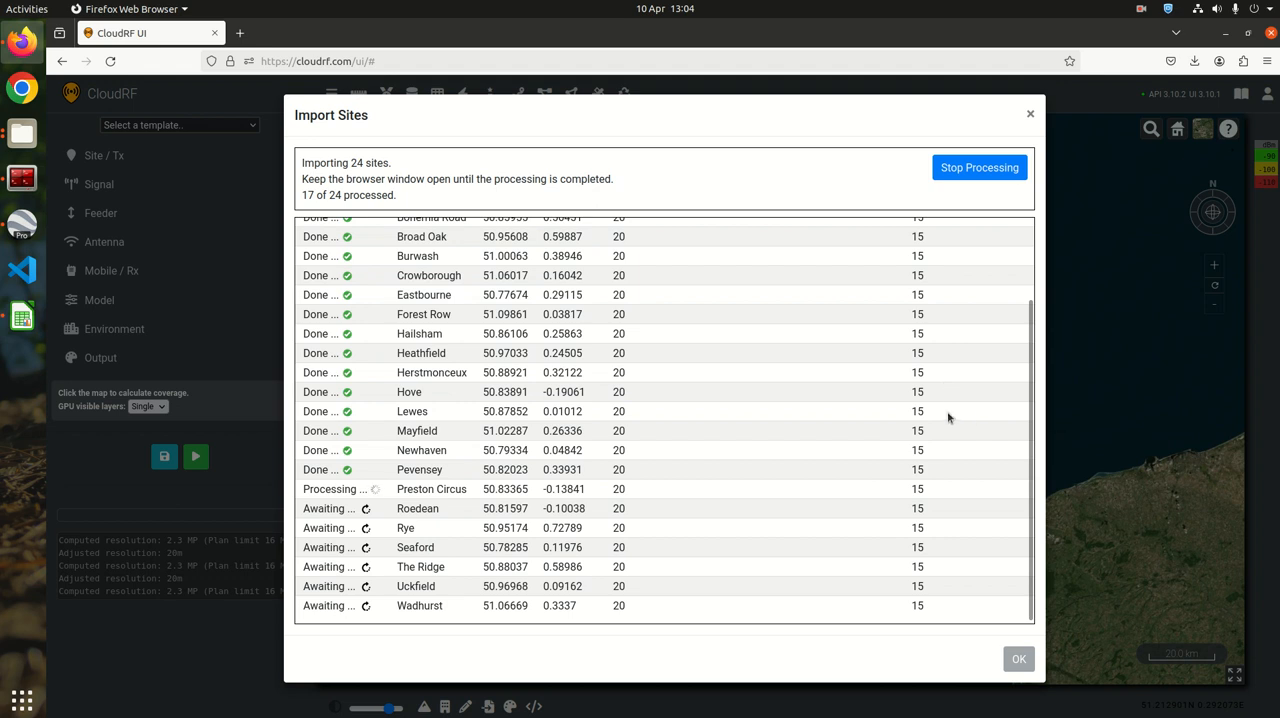
{"action": "left_click", "coordinate": [1033, 298]}
{"action": "scroll", "coordinate": [1033, 298], "scroll_direction": "down", "scroll_amount": 2}
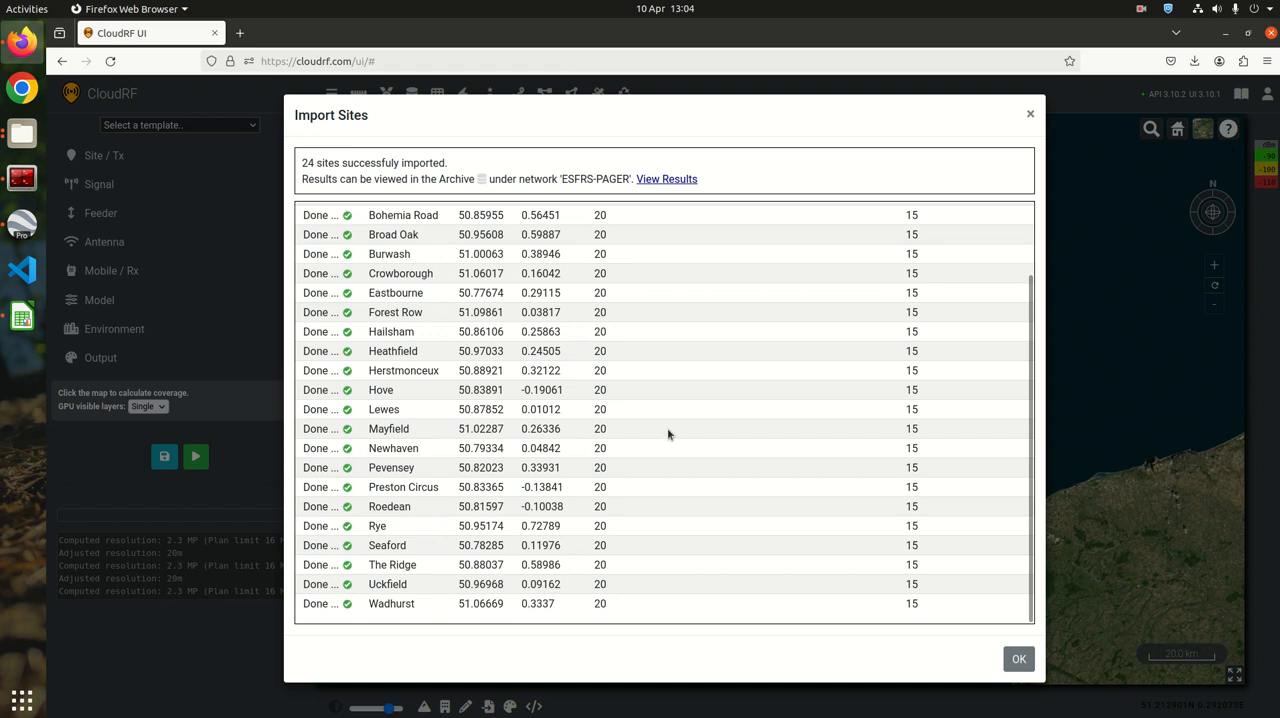
{"action": "scroll", "coordinate": [666, 420], "scroll_direction": "up", "scroll_amount": 3}
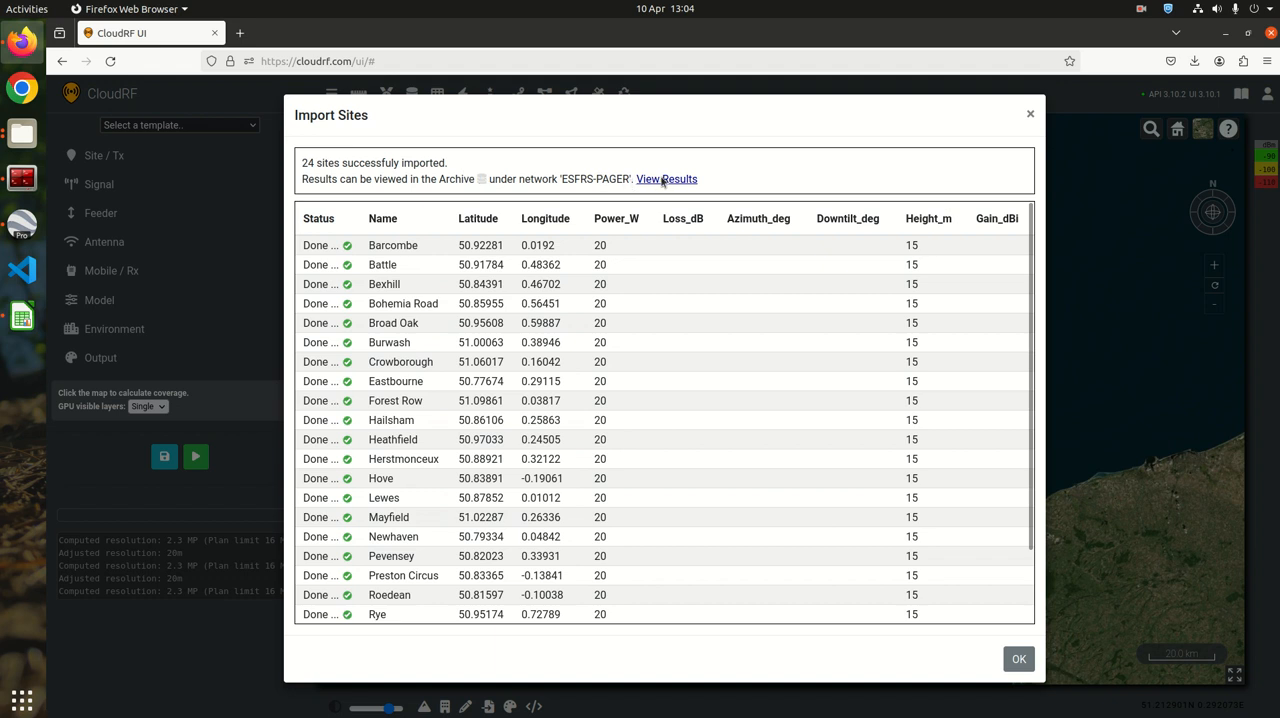
View the ESFRS-PAGER results by displaying the Wadhurst, Uckfield, The Ridge and Seaford coverage layers, and clear them from the map
{"action": "left_click", "coordinate": [664, 180]}
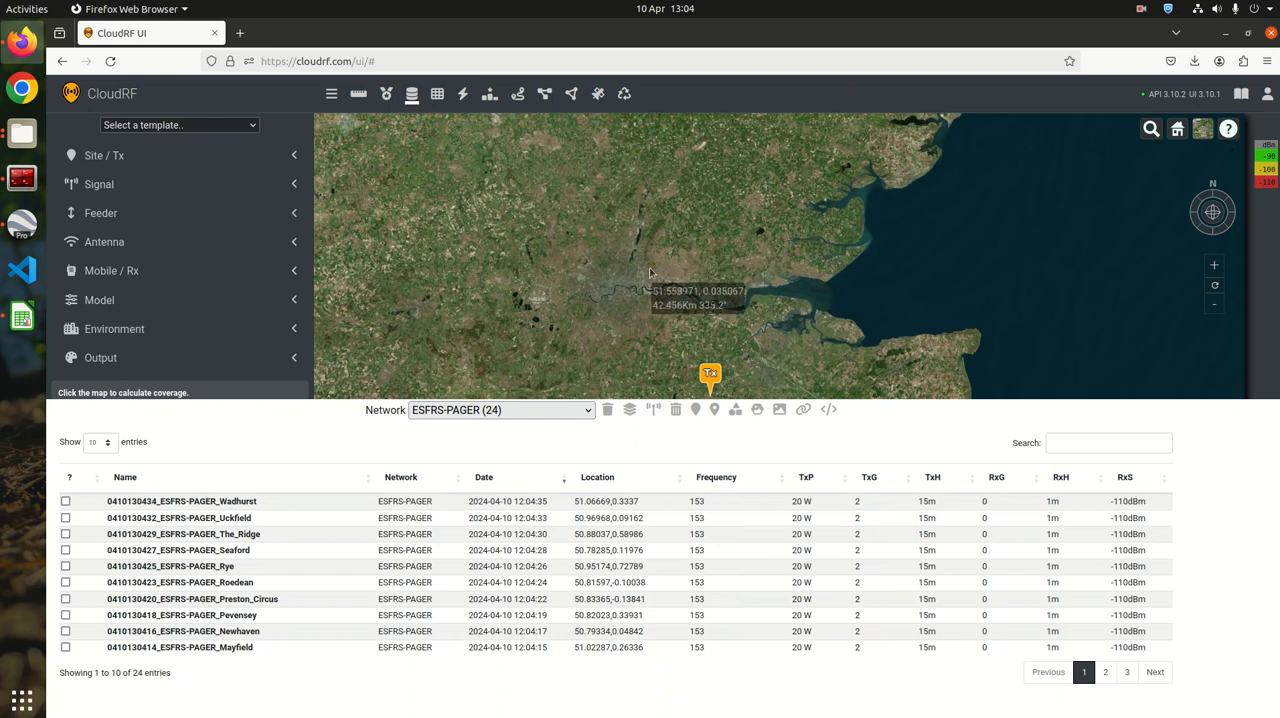
{"action": "left_click", "coordinate": [232, 500]}
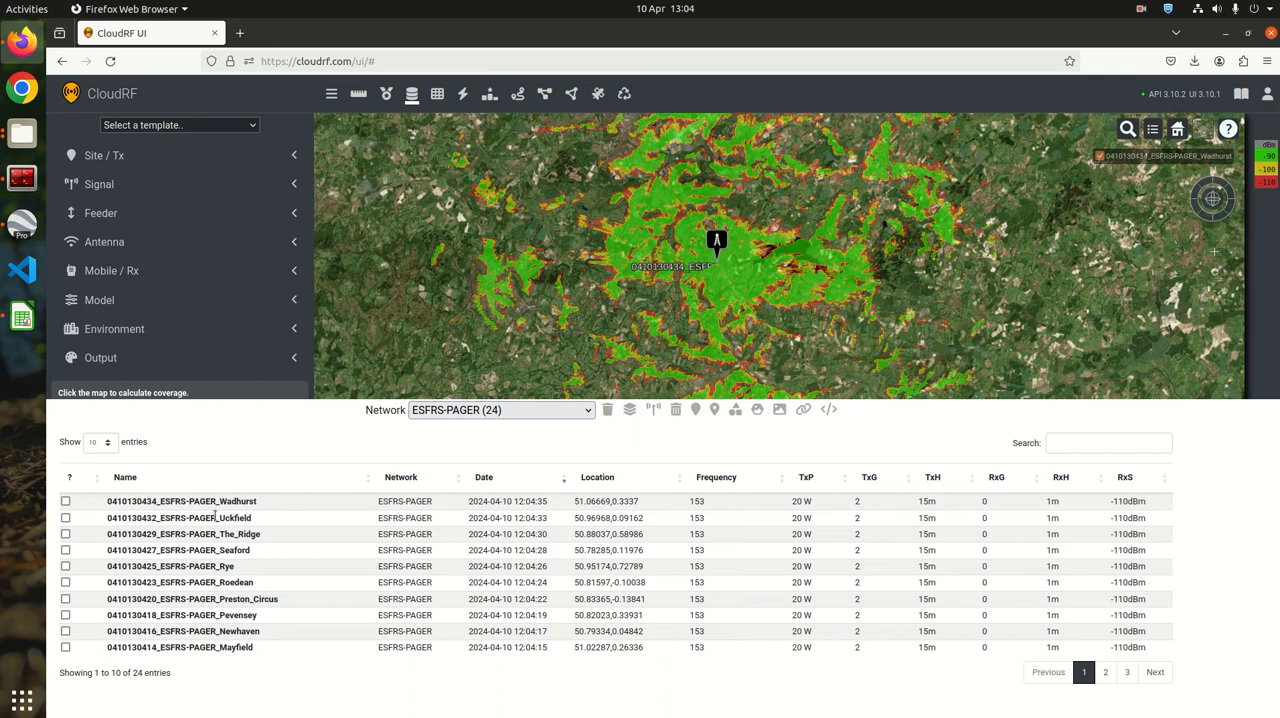
{"action": "left_click", "coordinate": [193, 522]}
{"action": "left_click", "coordinate": [193, 535]}
{"action": "left_click", "coordinate": [194, 550]}
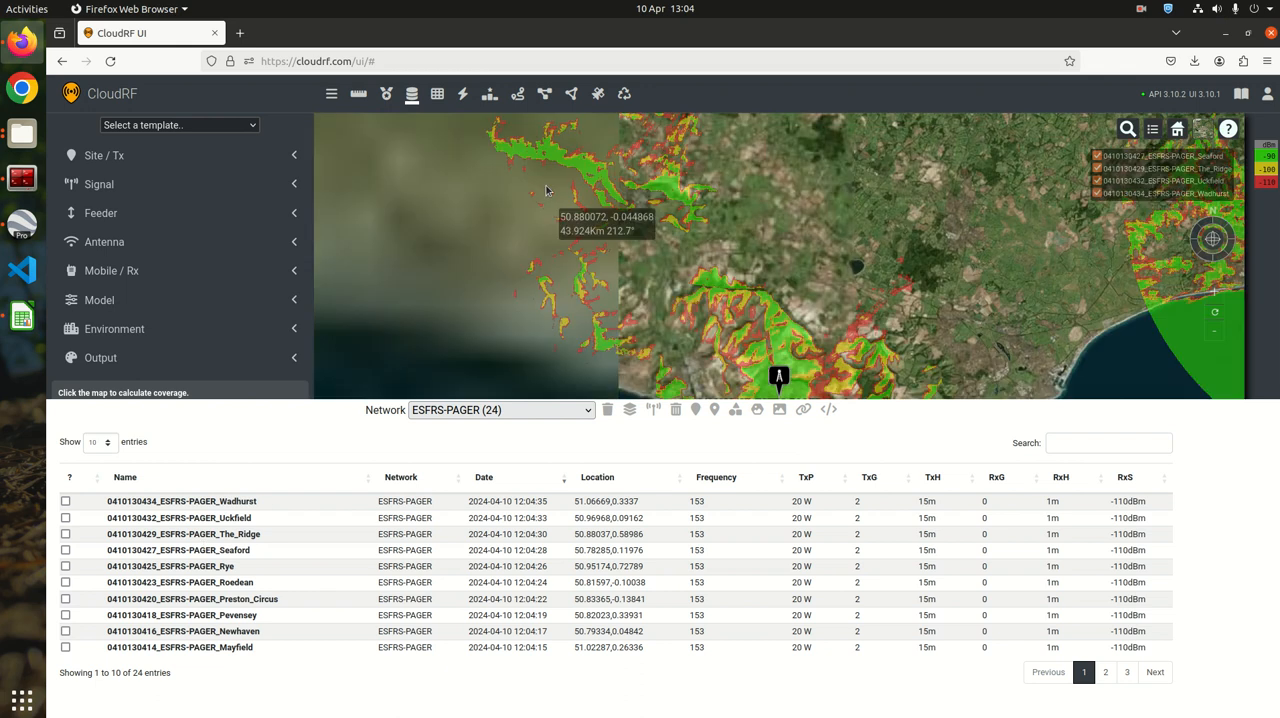
{"action": "left_click", "coordinate": [410, 95]}
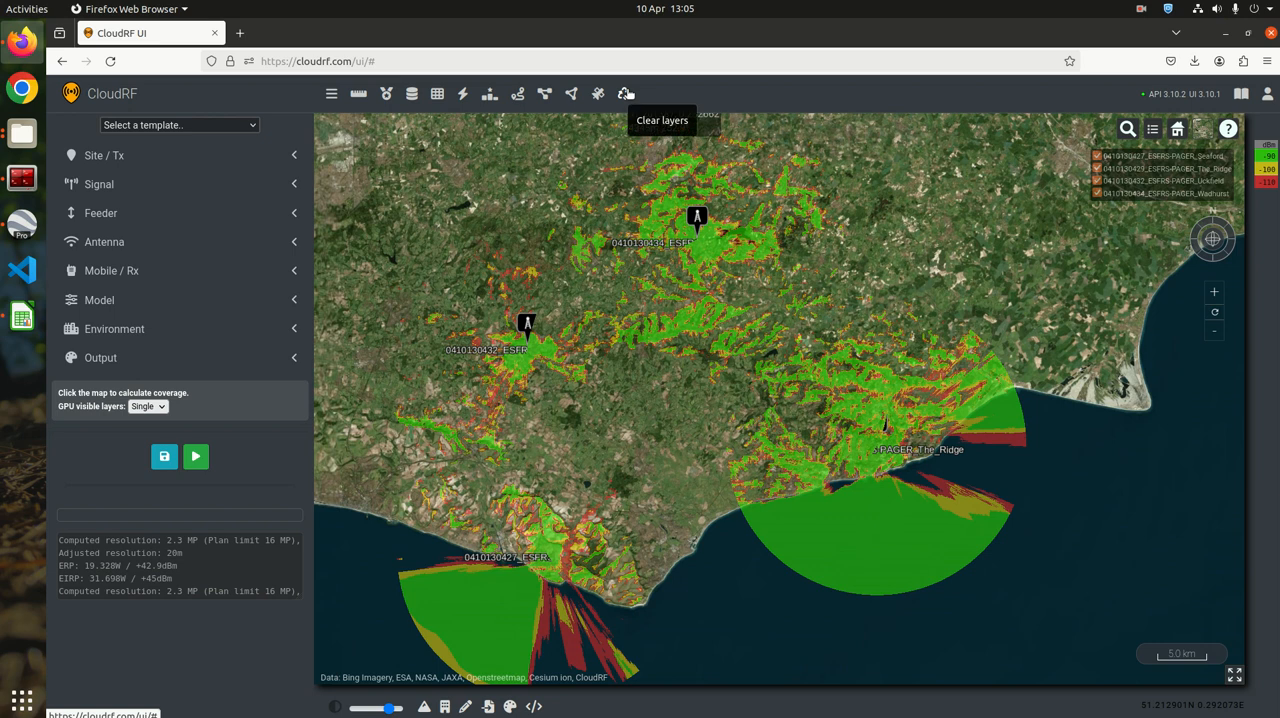
{"action": "left_click", "coordinate": [625, 93]}
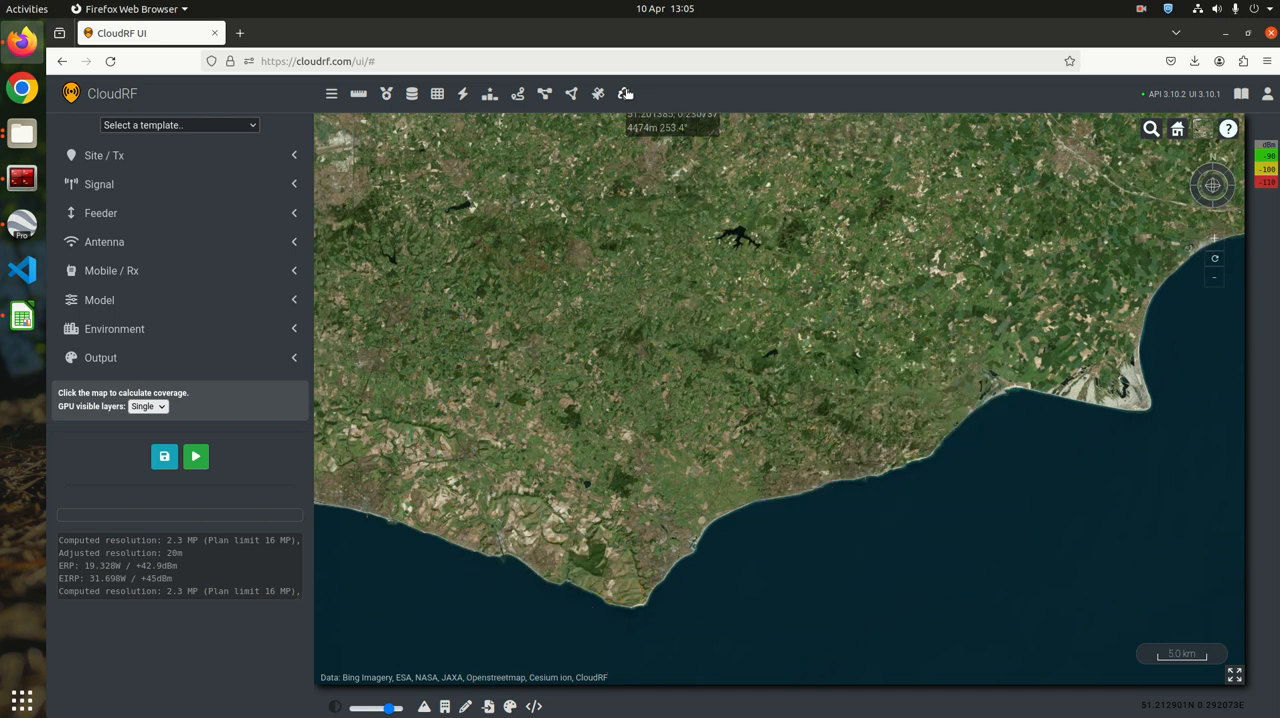
Merge the ESFRS-PAGER network into a super layer named Mesh
{"action": "left_click", "coordinate": [438, 94]}
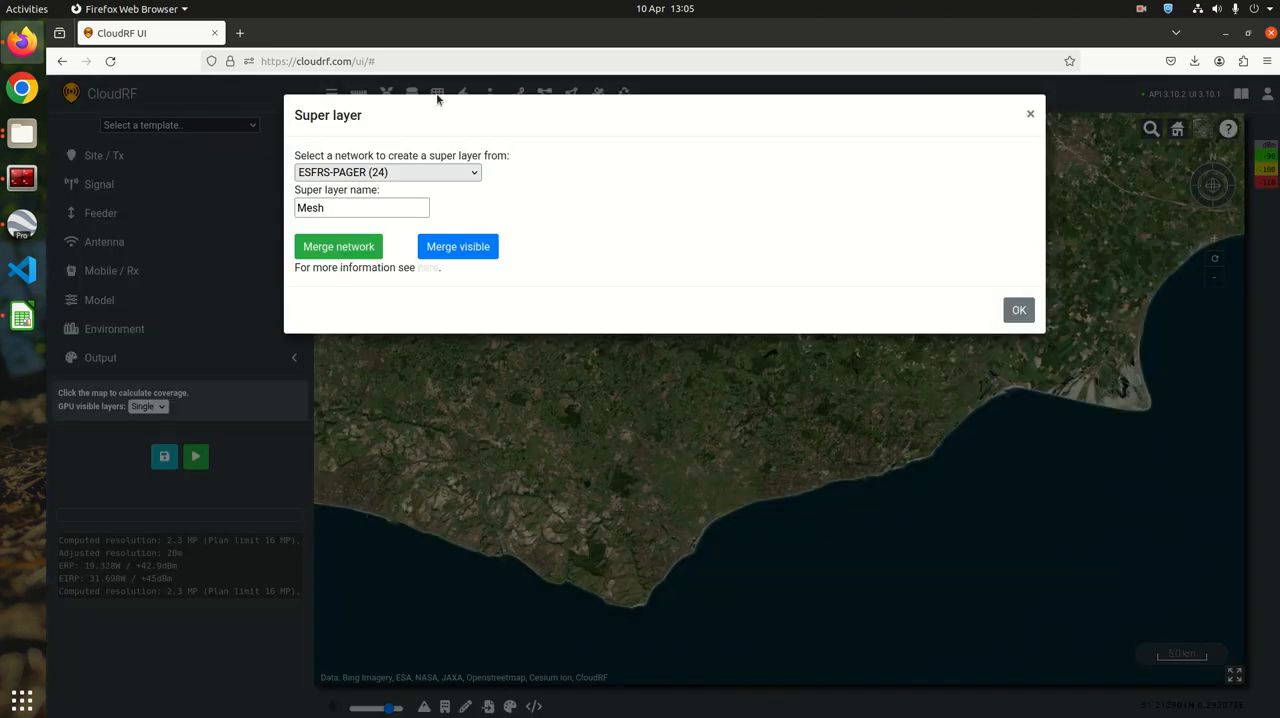
{"action": "left_click", "coordinate": [349, 208]}
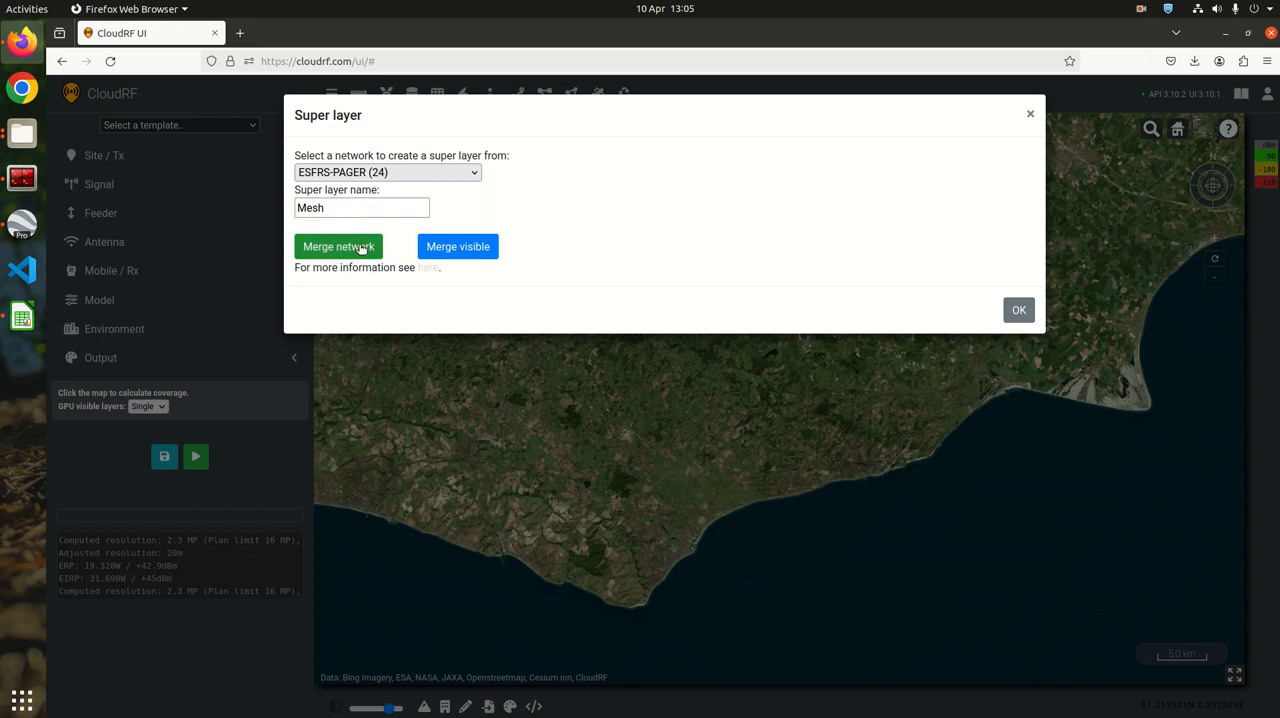
{"action": "left_click", "coordinate": [360, 248]}
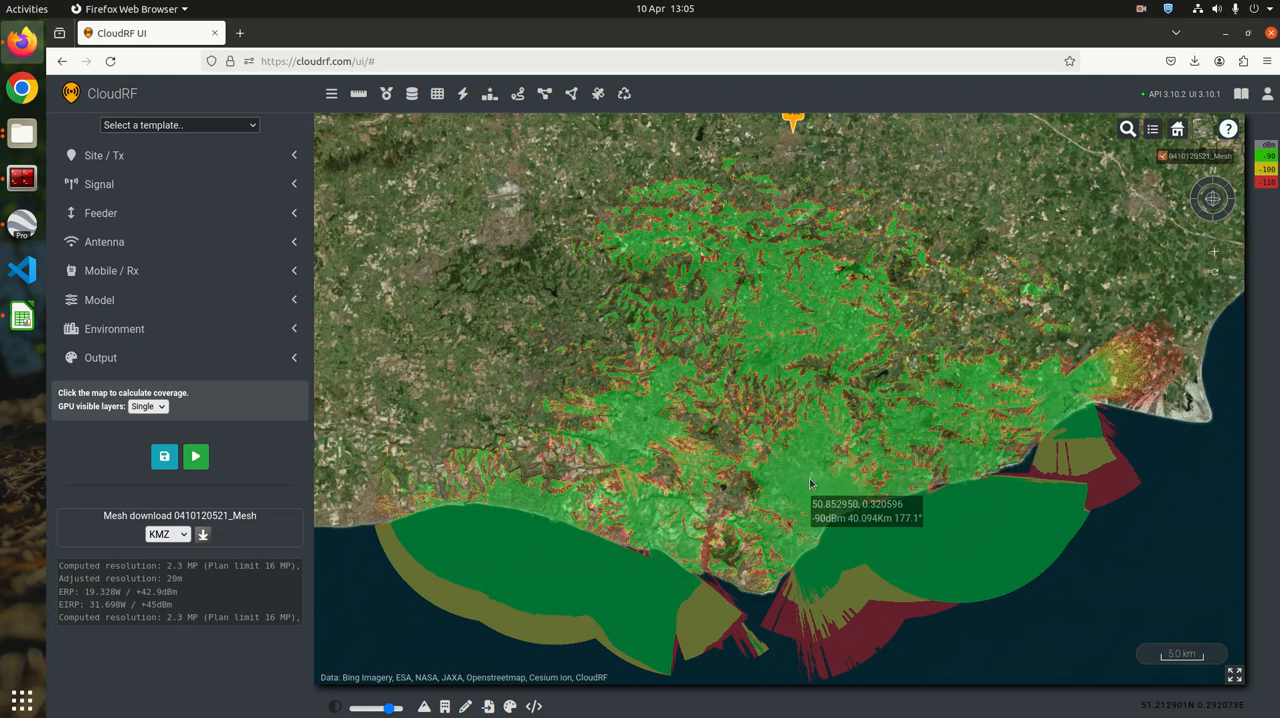
Download the merged Mesh layer as KMZ and check its entry in the archive
{"action": "left_click", "coordinate": [204, 537]}
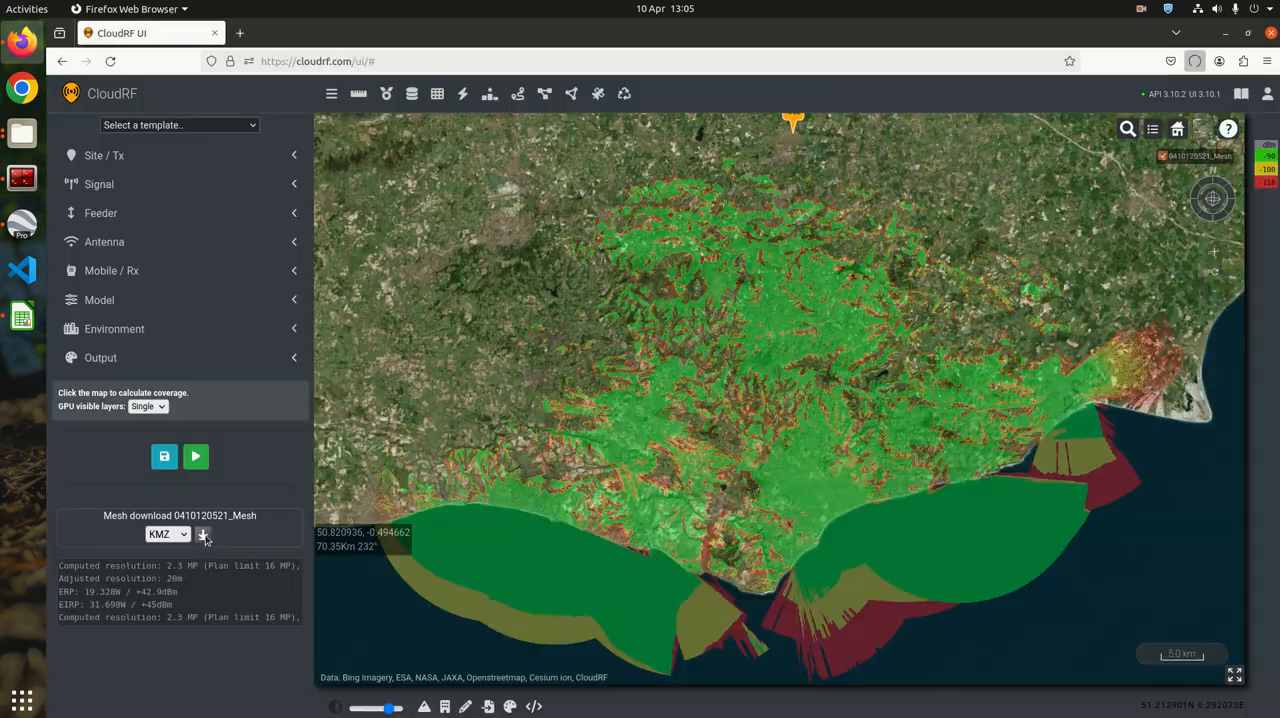
{"action": "left_click", "coordinate": [255, 661]}
{"action": "left_click", "coordinate": [411, 94]}
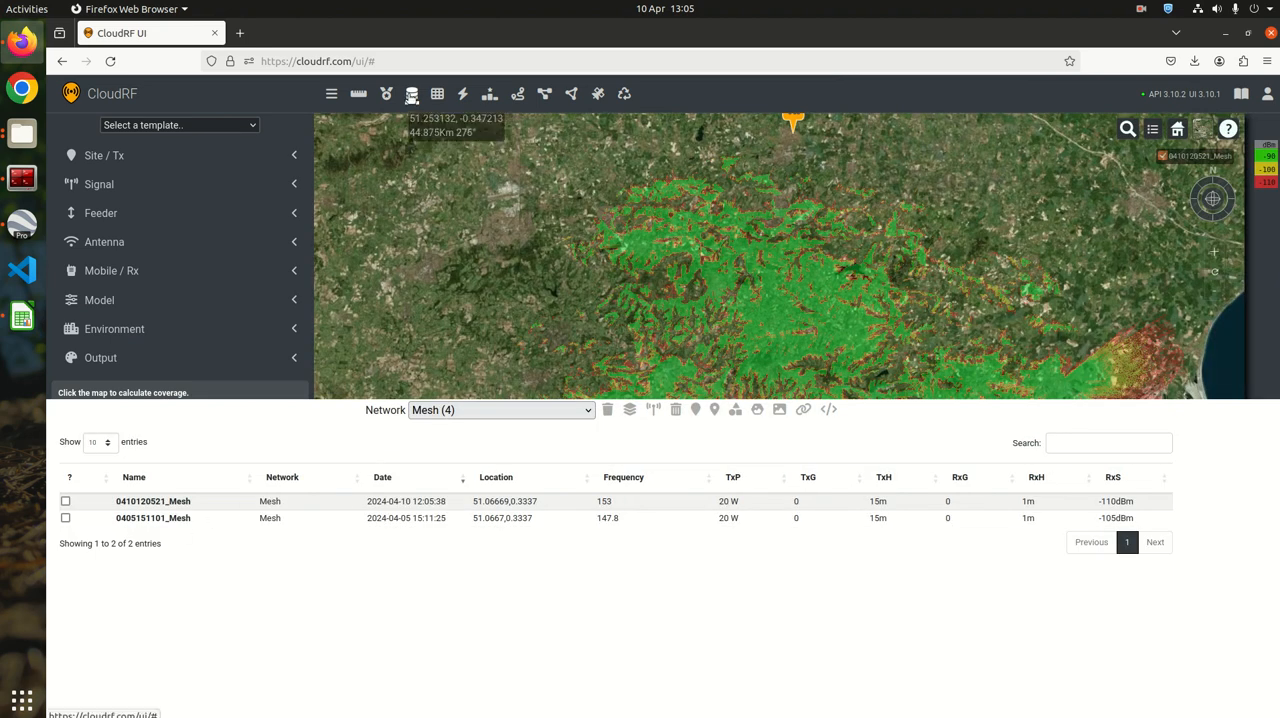
{"action": "left_click", "coordinate": [411, 94]}
{"action": "key", "text": "alt+Tab"}
{"action": "left_click_drag", "start_coordinate": [803, 118], "coordinate": [670, 109]}
{"action": "left_click", "coordinate": [22, 134]}
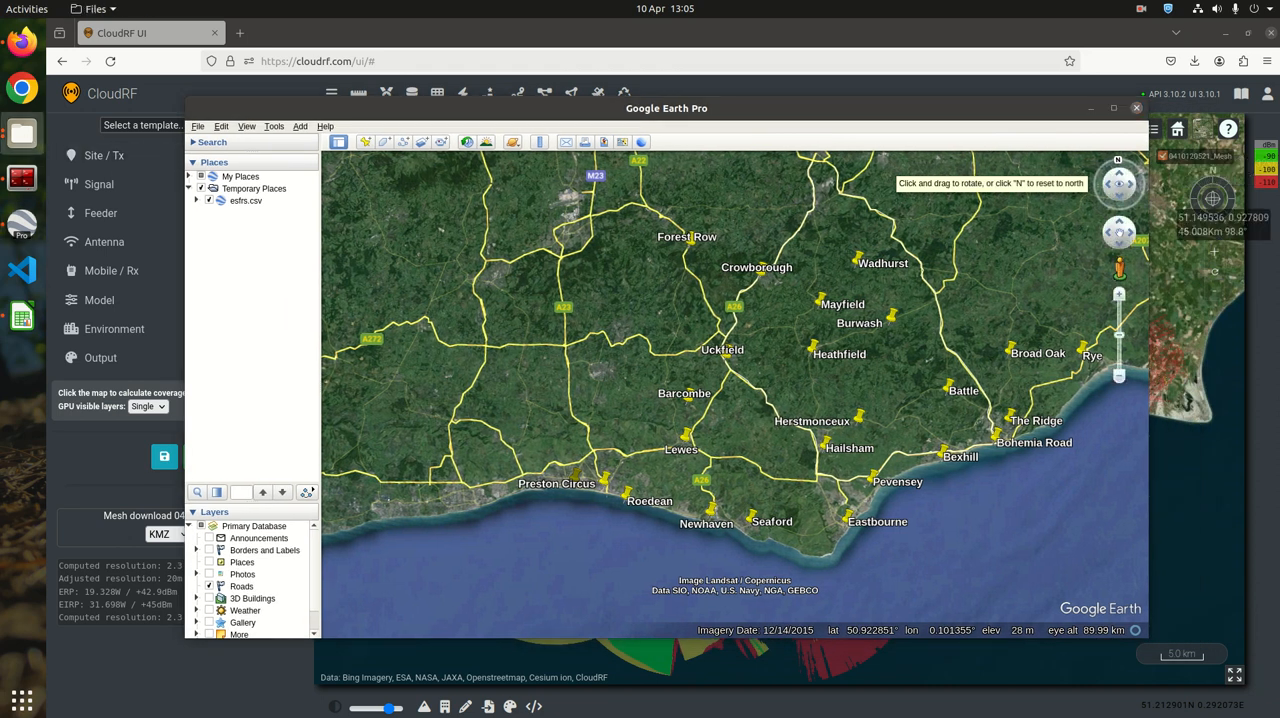
{"action": "left_click_drag", "start_coordinate": [1279, 300], "coordinate": [743, 333]}
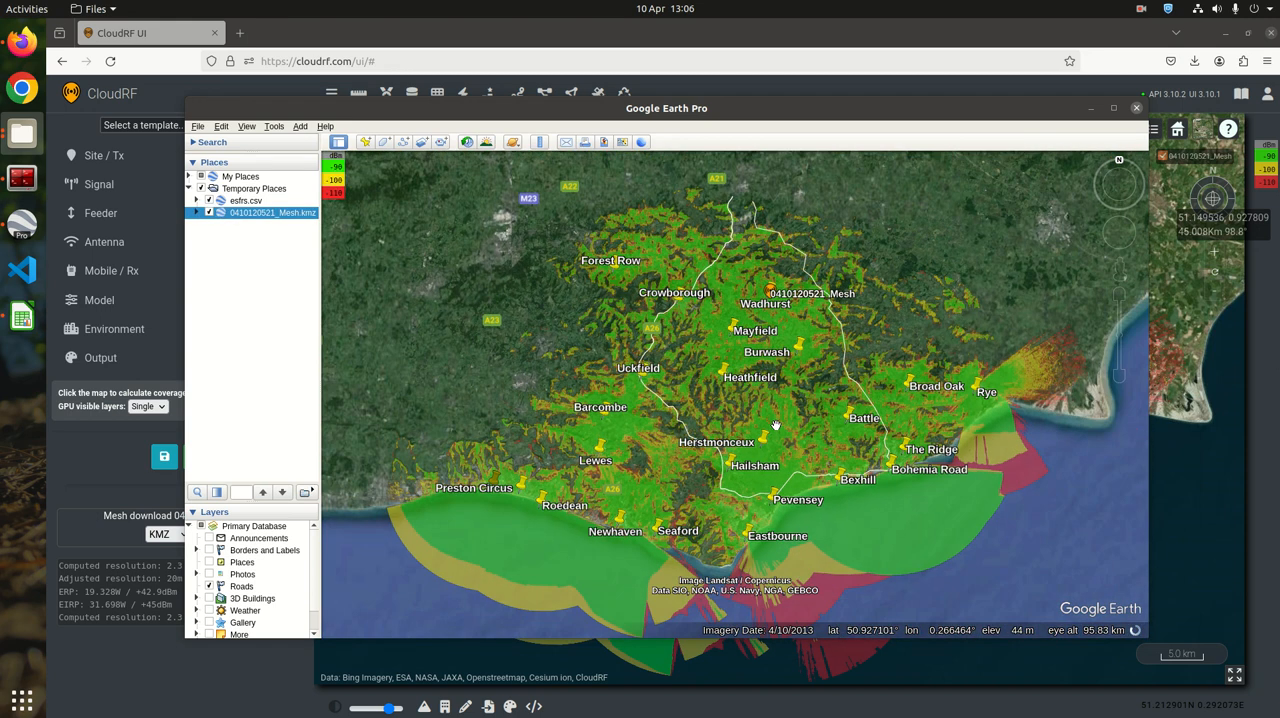
{"action": "left_click_drag", "start_coordinate": [796, 445], "coordinate": [765, 440]}
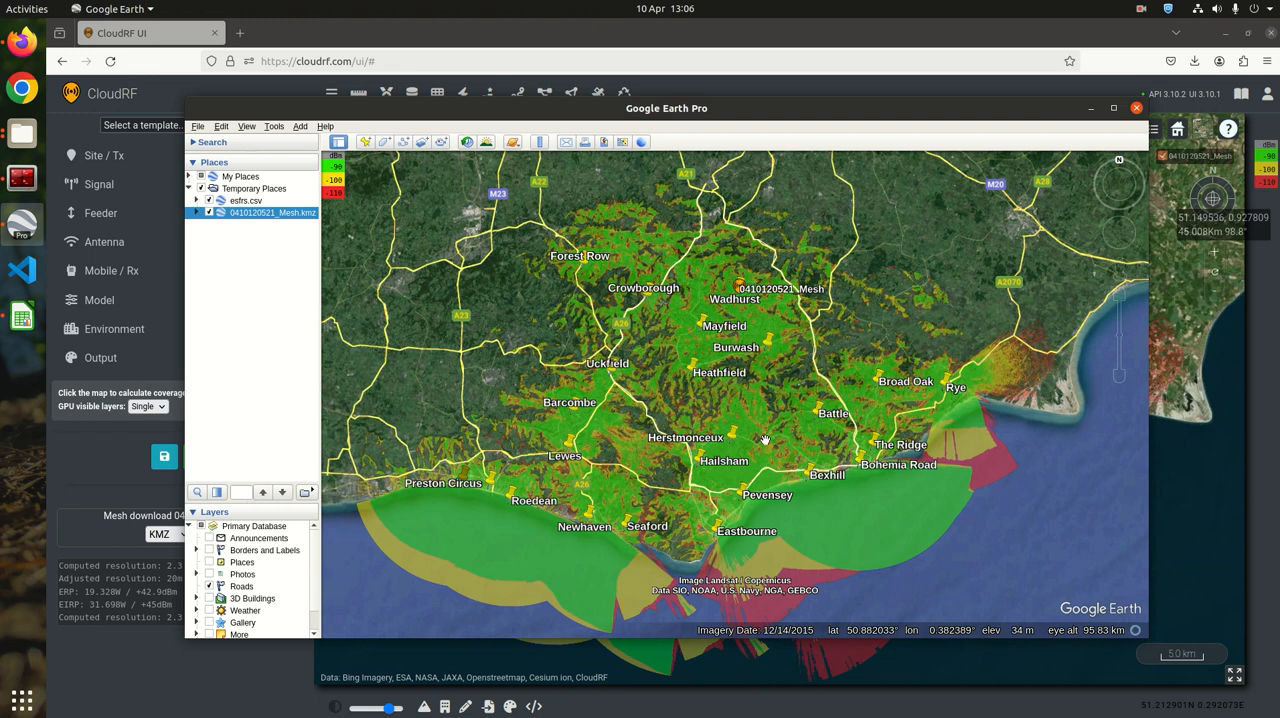
{"action": "left_click", "coordinate": [1141, 9]}
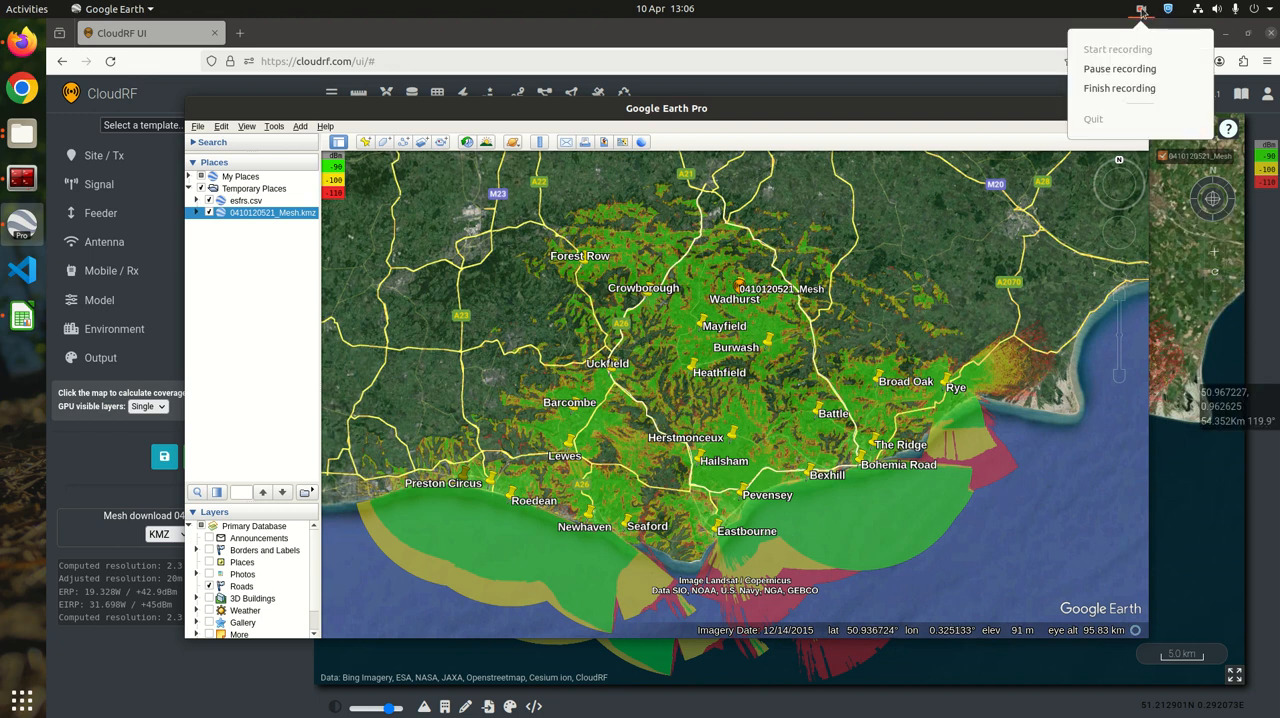